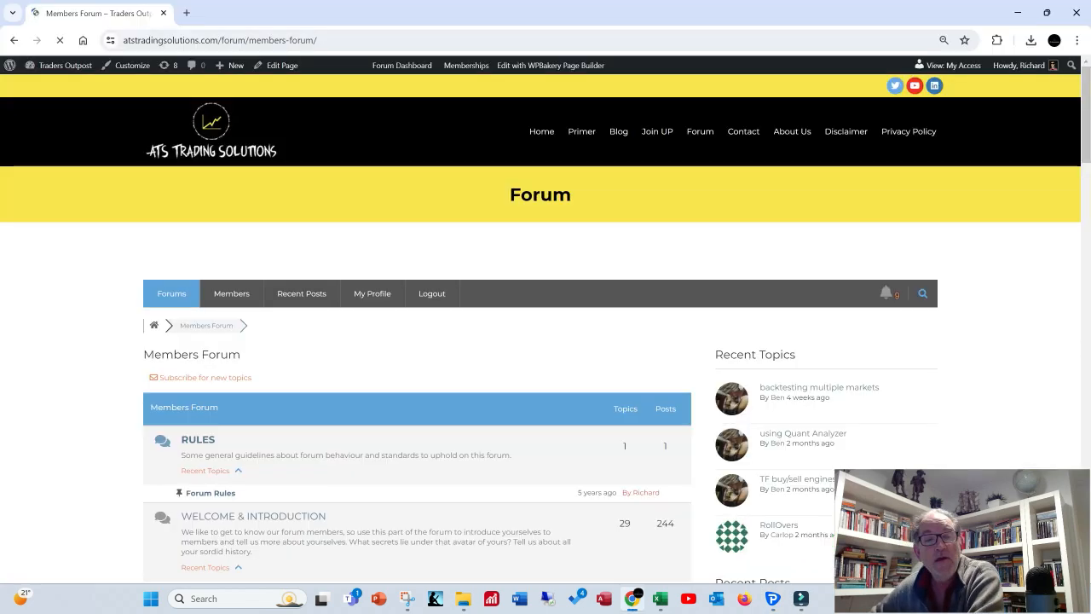
Open the Historical Data for Long Range Testing topic in the members forum's Downloads section and go to its page 1
scroll(546, 324, down, 9)
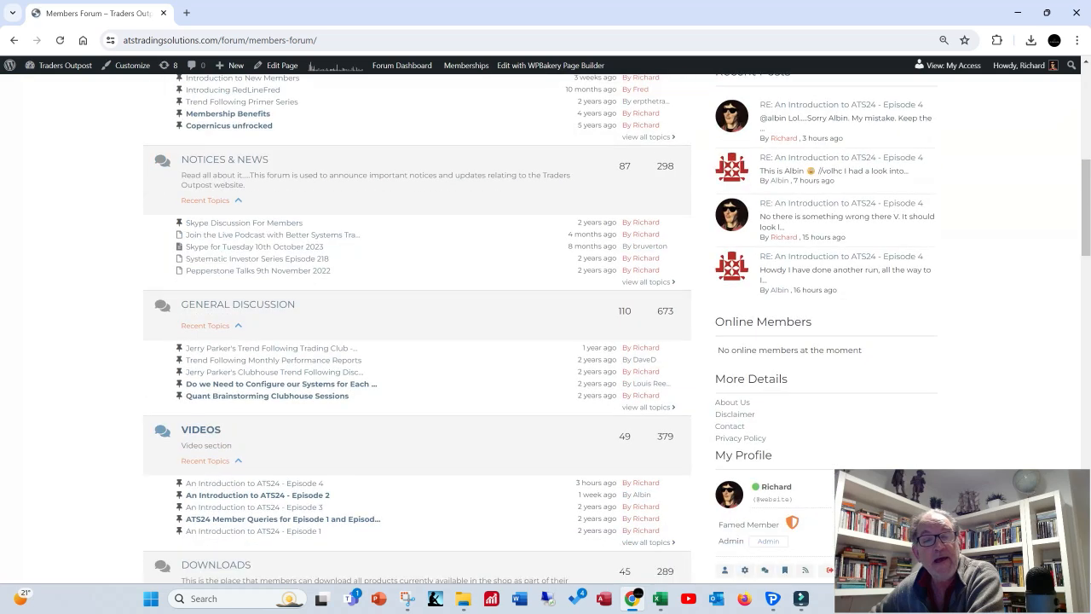
scroll(545, 324, down, 2)
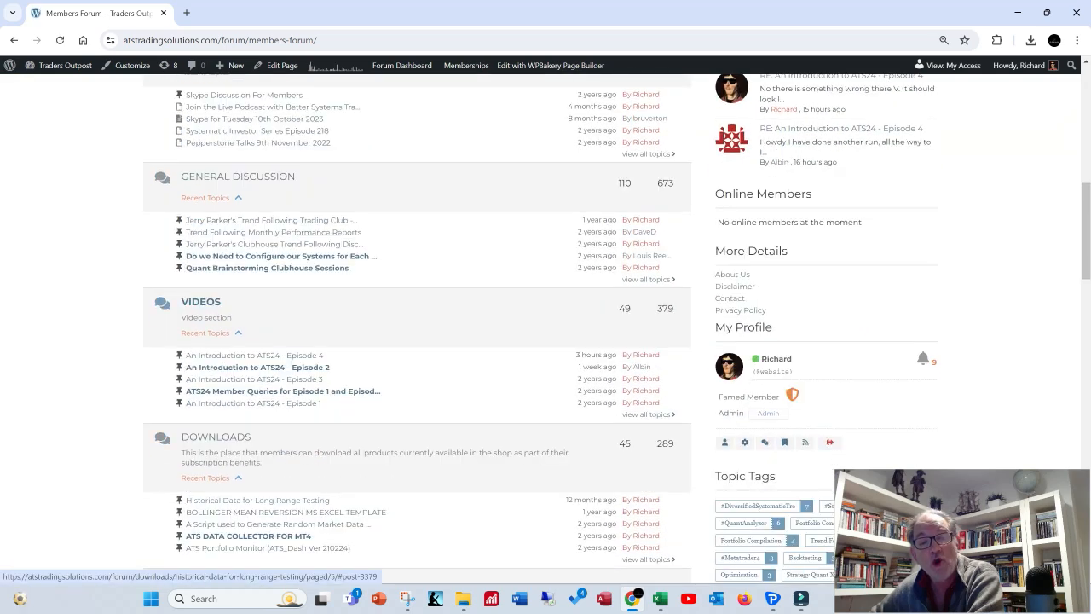
click(257, 499)
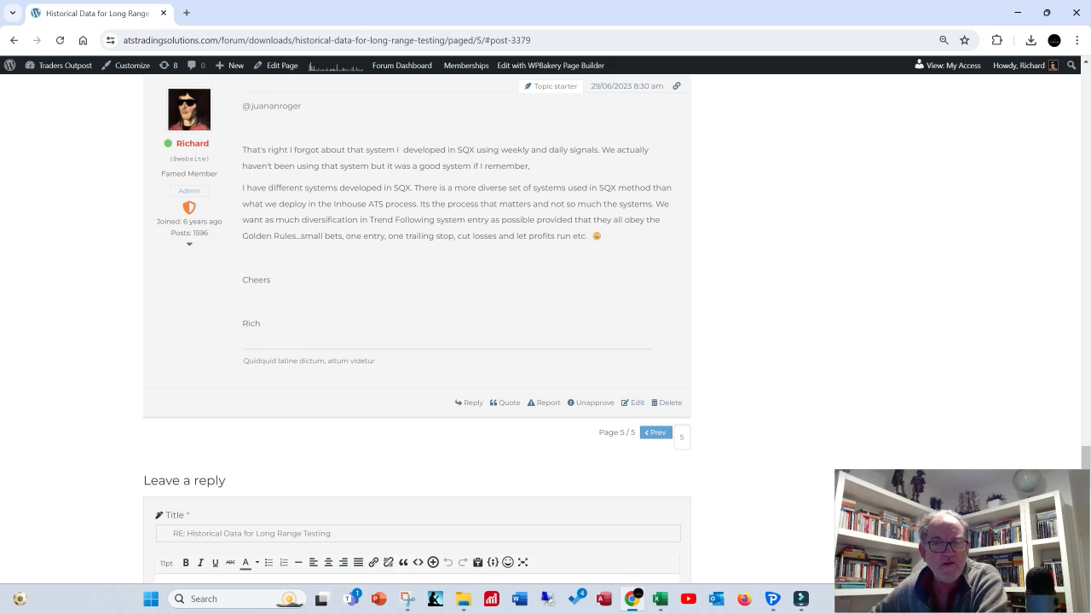
click(682, 437)
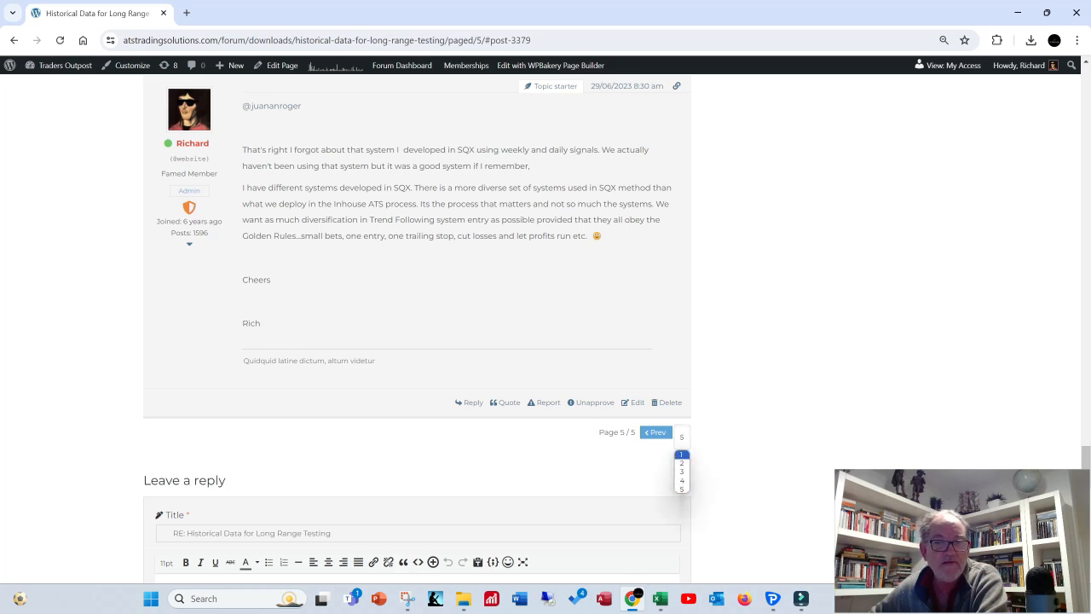
click(682, 454)
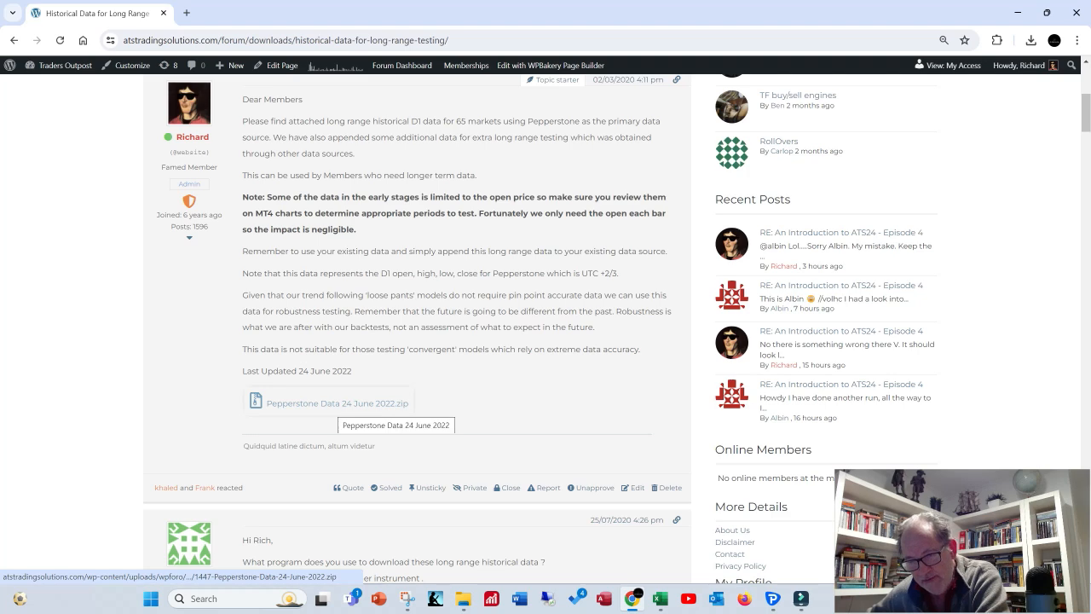
Download the attached Pepperstone Data 24 June 2022.zip and bring up the Downloads folder that contains it
drag(1090, 290, 596, 44)
drag(886, 49, 829, 34)
click(1020, 27)
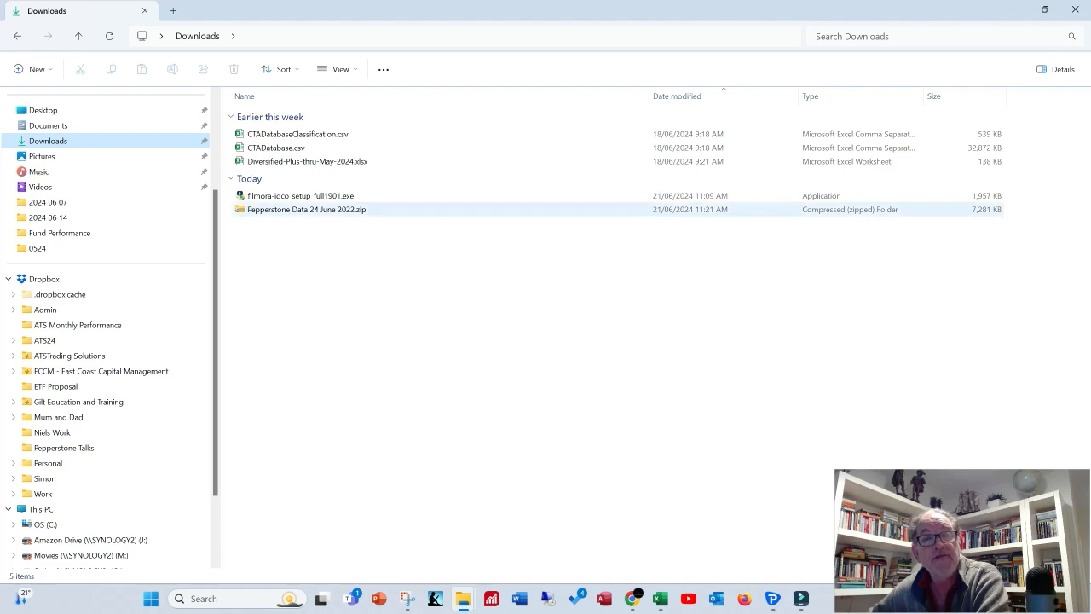
Open Pepperstone Data 24 June 2022.zip and look through its market CSV files
click(307, 209)
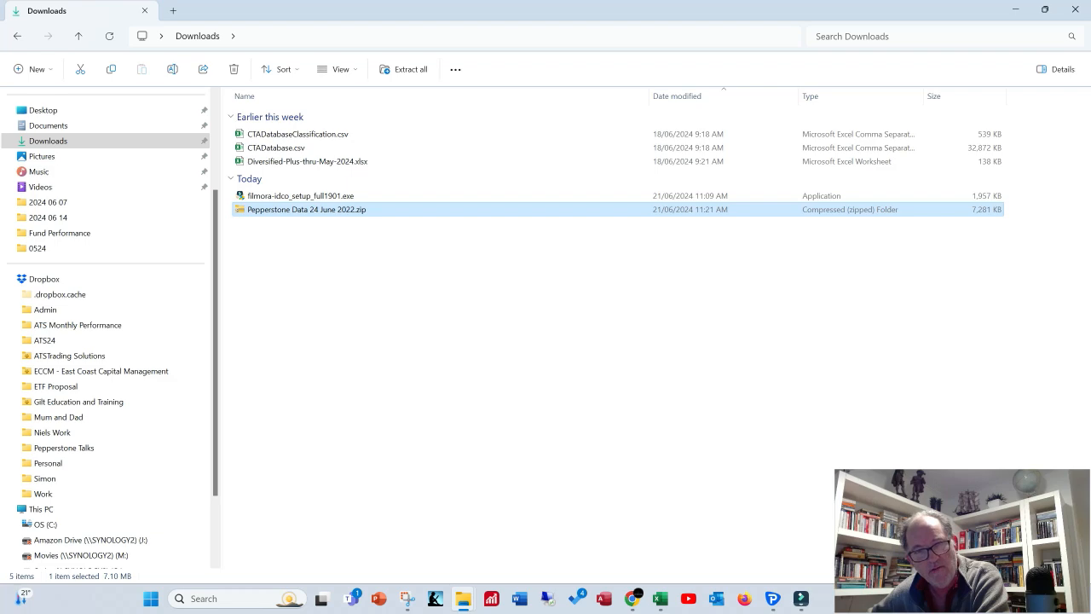
double_click(307, 209)
scroll(307, 220, down, 10)
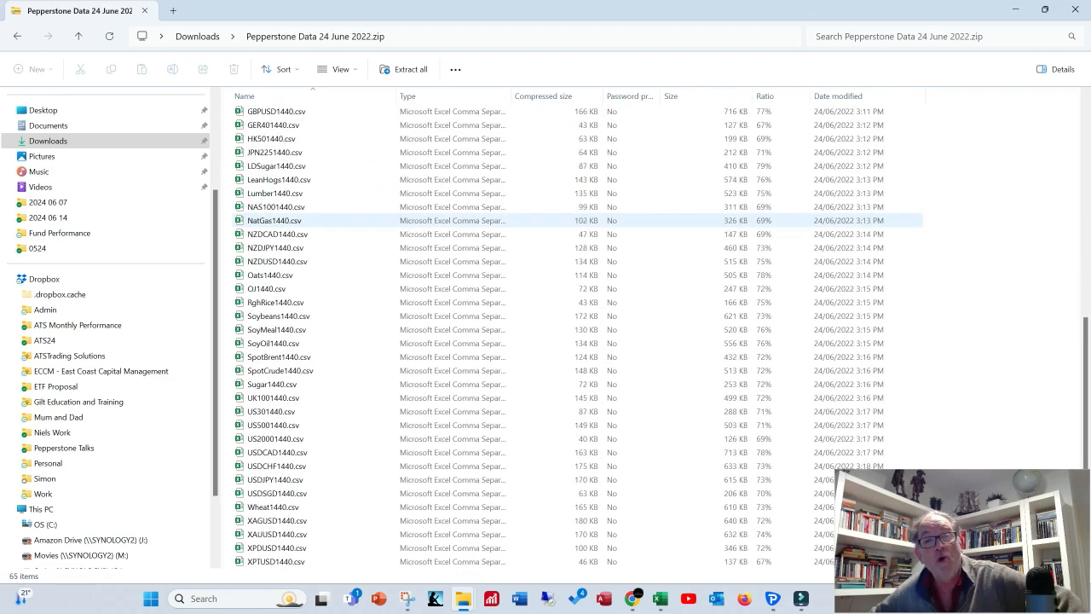
scroll(273, 480, up, 2)
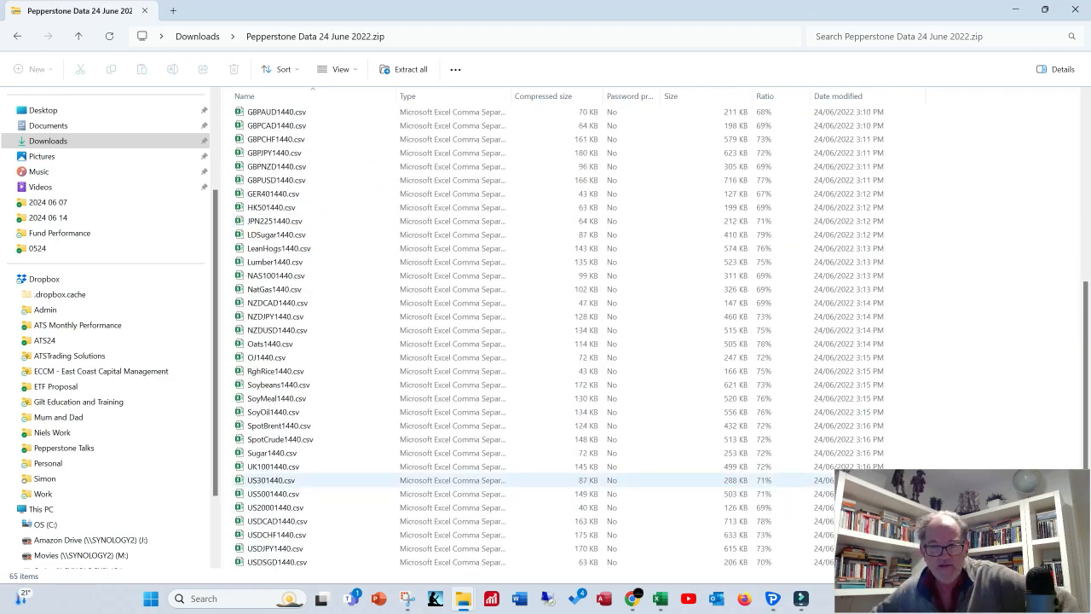
scroll(273, 482, up, 8)
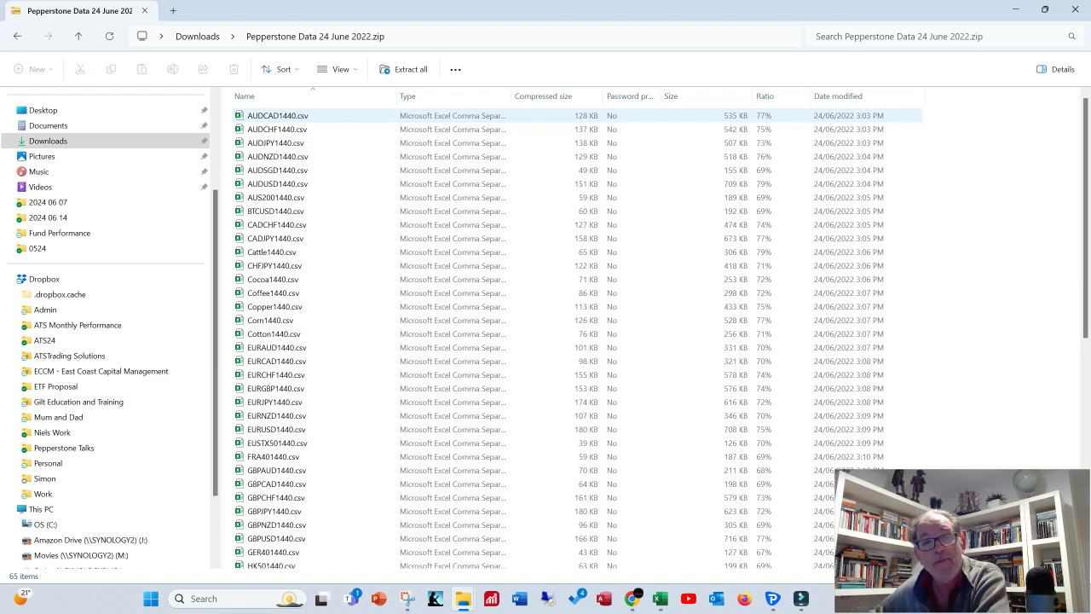
Open AUDCAD1440.csv in Excel, examine the daily price rows, and close the file without saving
double_click(278, 116)
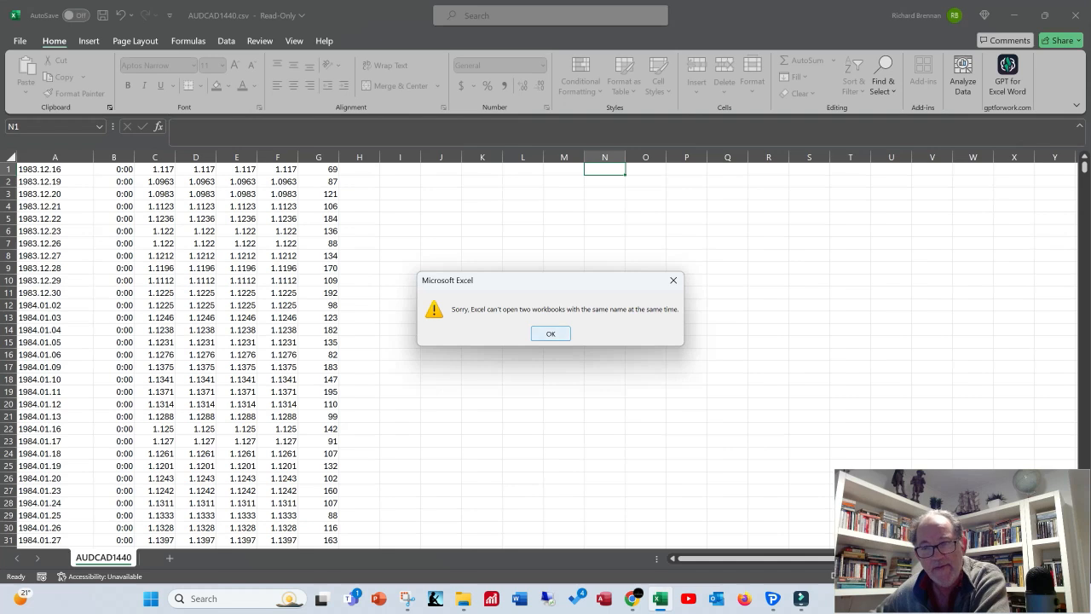
click(560, 333)
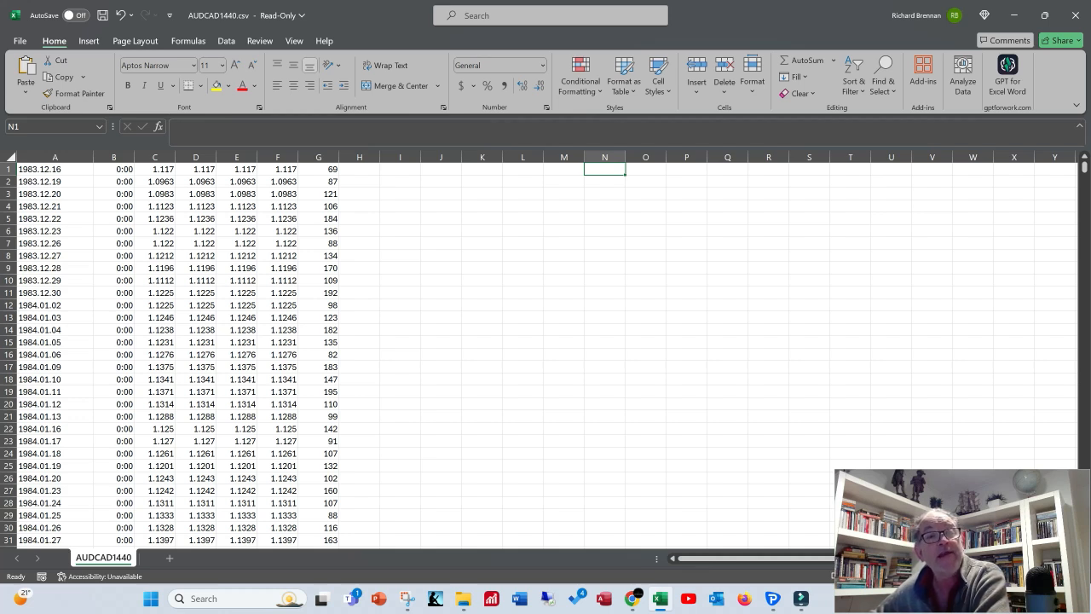
click(55, 170)
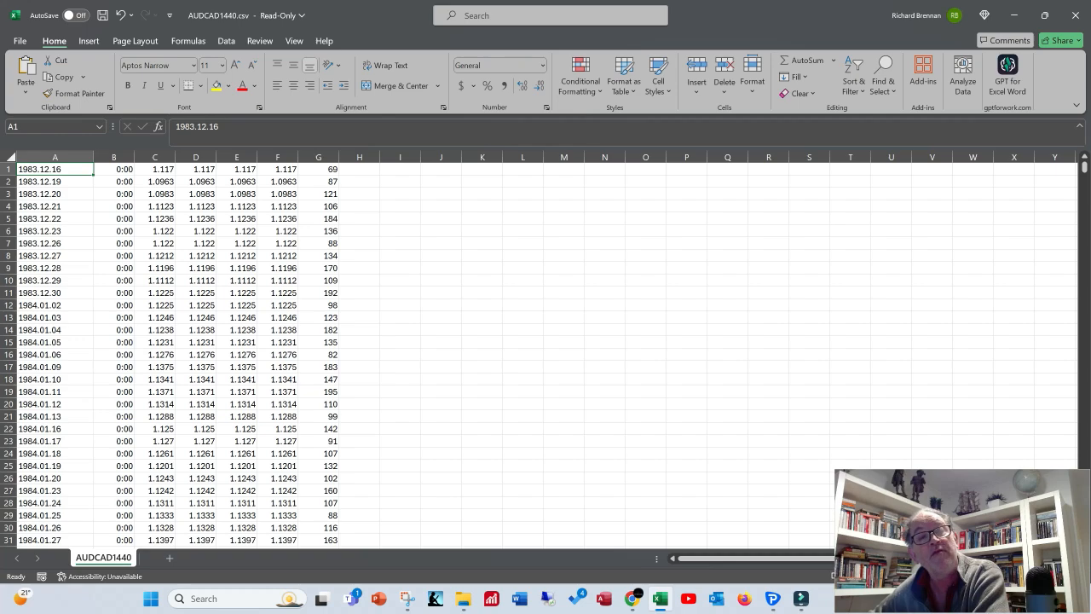
scroll(546, 349, down, 20)
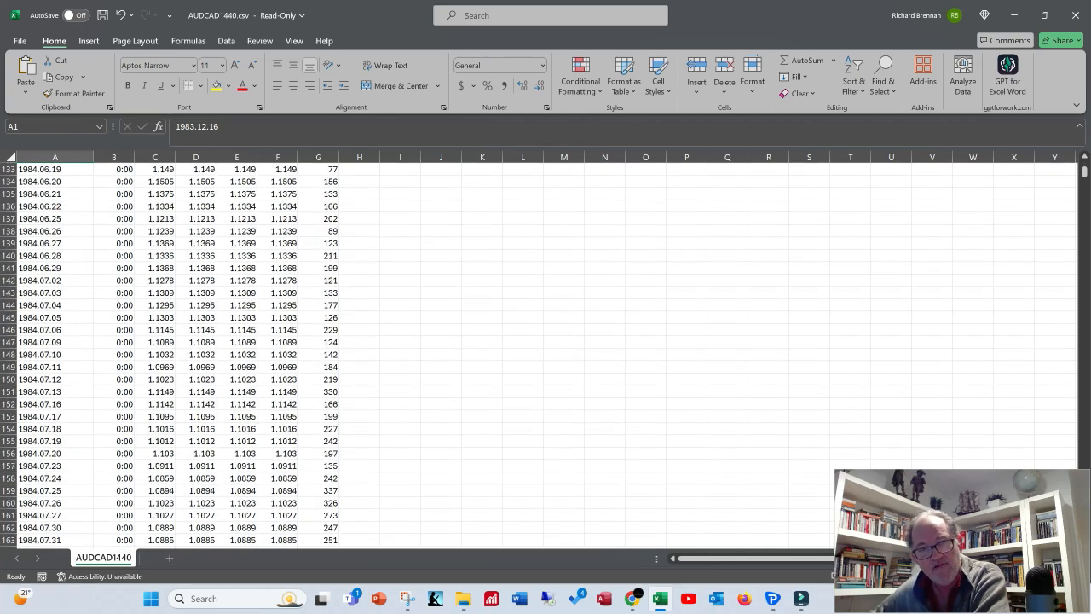
scroll(546, 349, down, 20)
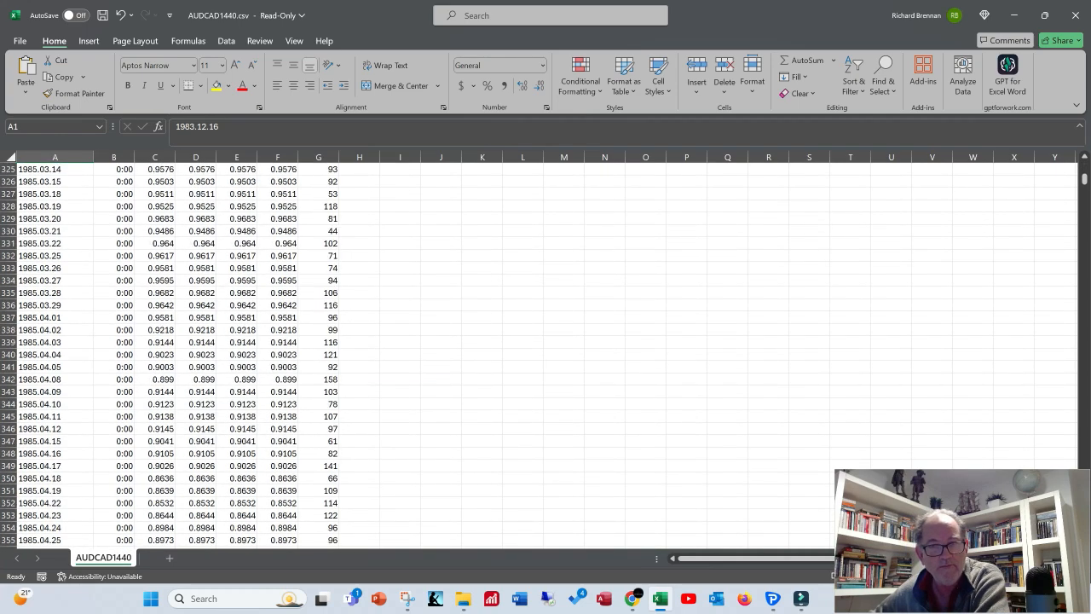
scroll(546, 350, up, 20)
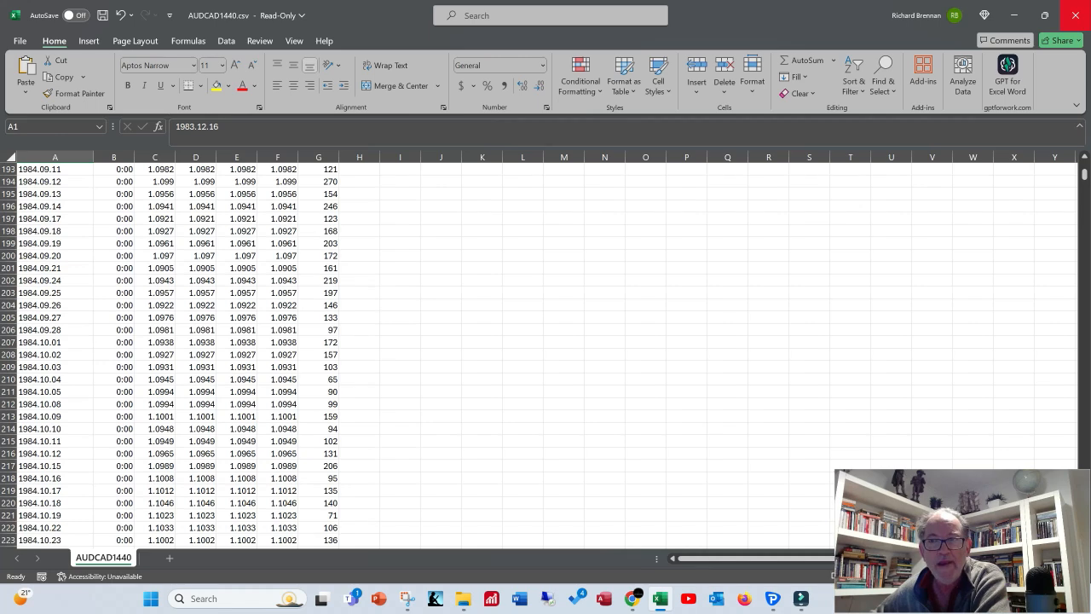
click(1076, 14)
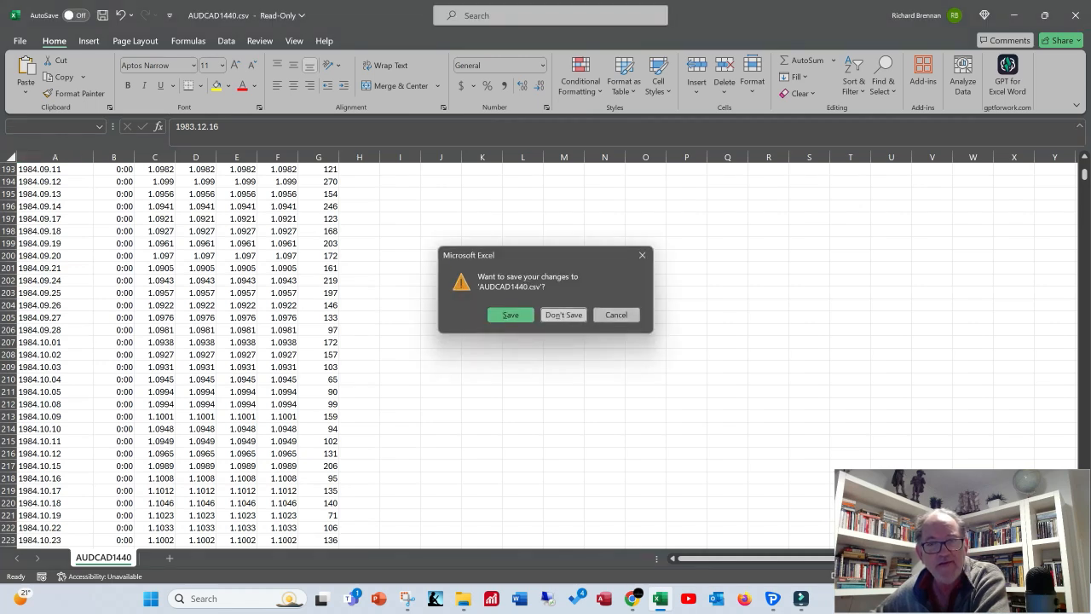
click(564, 315)
Open EURUSD1440.csv from the archive and widen column A so the full dates fit
scroll(426, 261, down, 10)
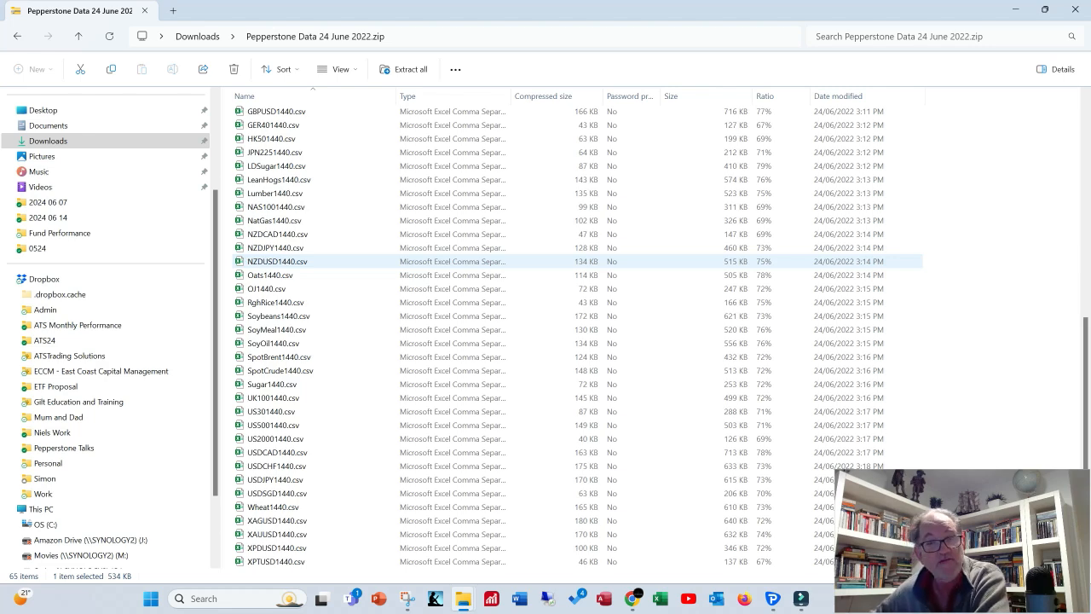
scroll(426, 261, up, 6)
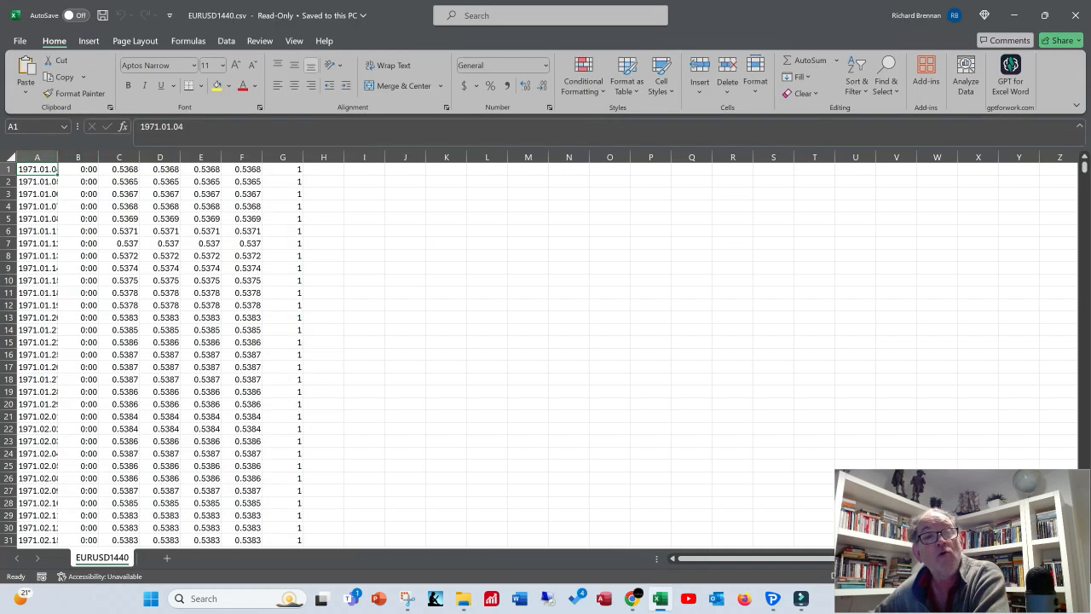
drag(58, 157, 75, 157)
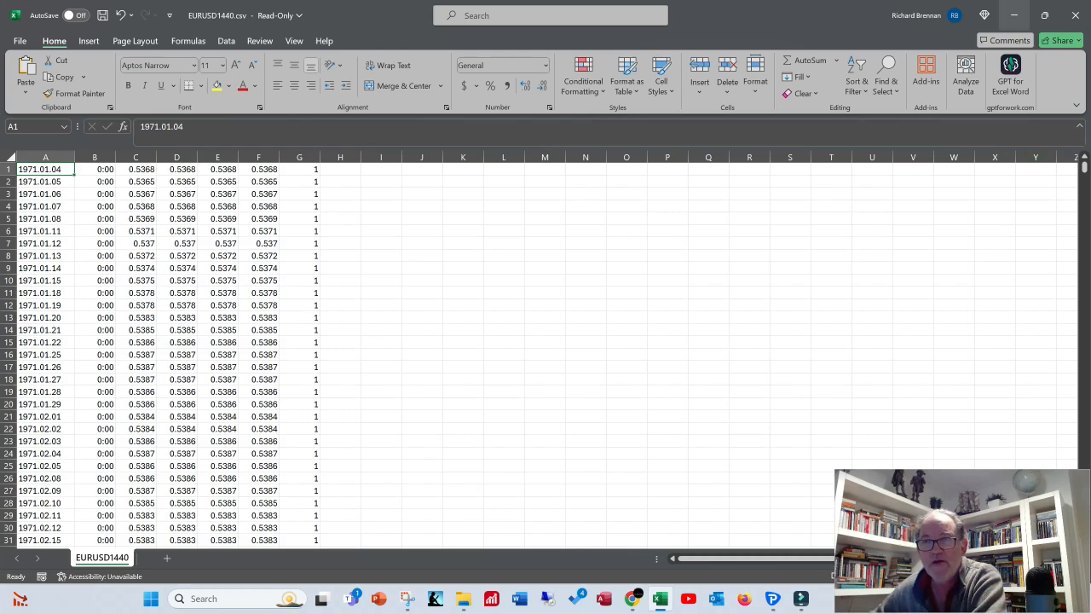
Switch to the Pepperstone MetaTrader terminal and open the History Center
click(1014, 15)
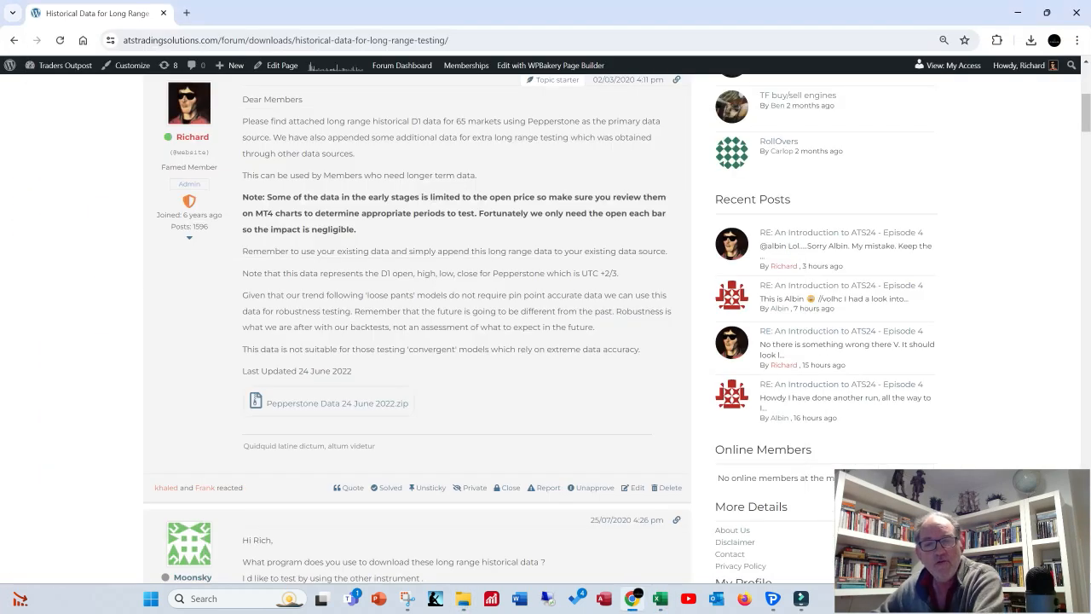
click(773, 598)
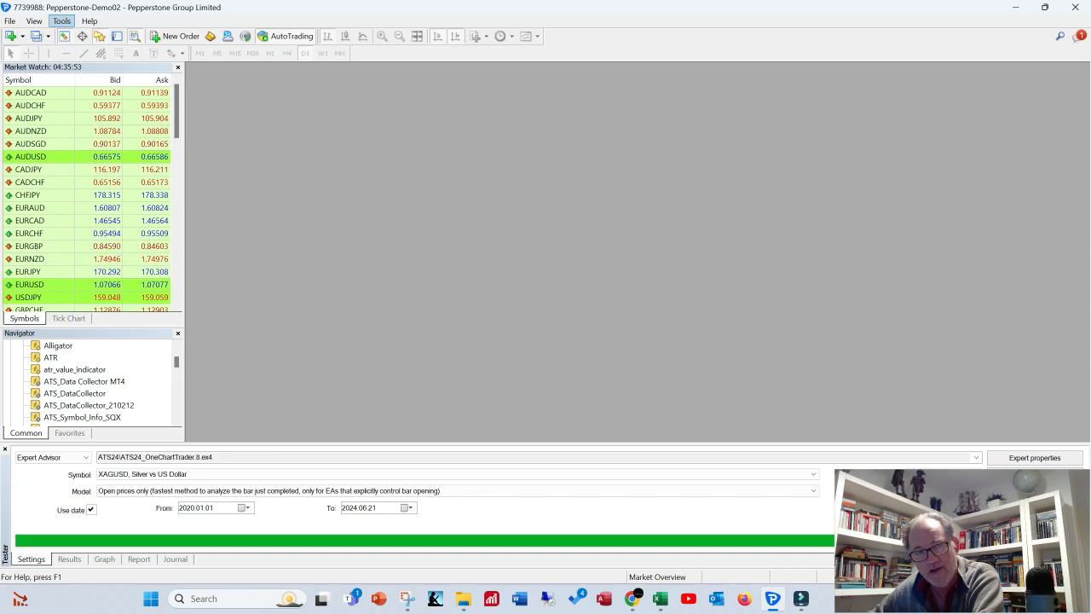
click(61, 20)
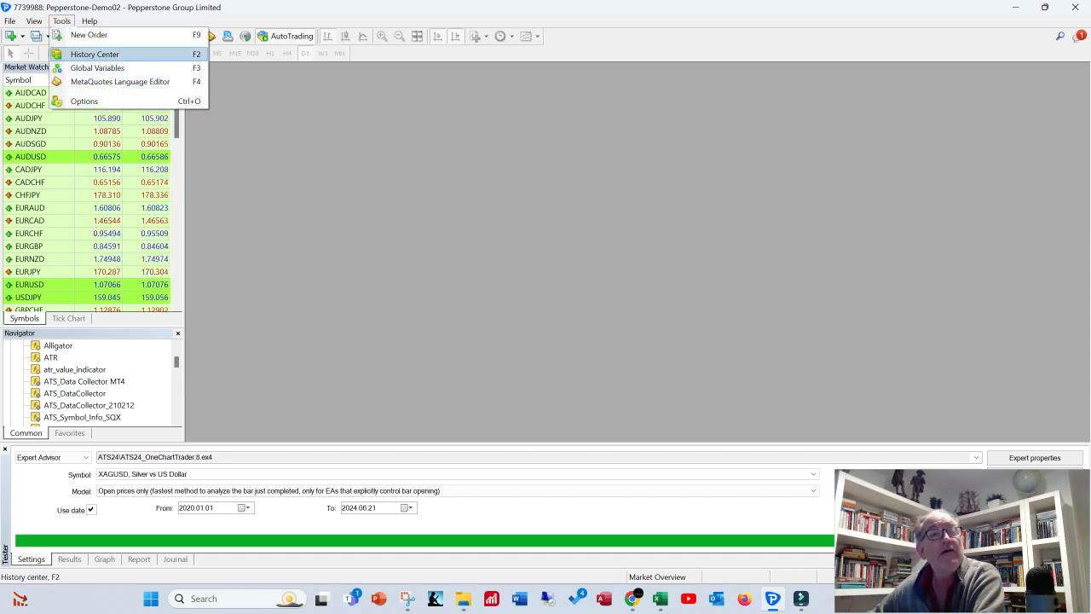
click(93, 52)
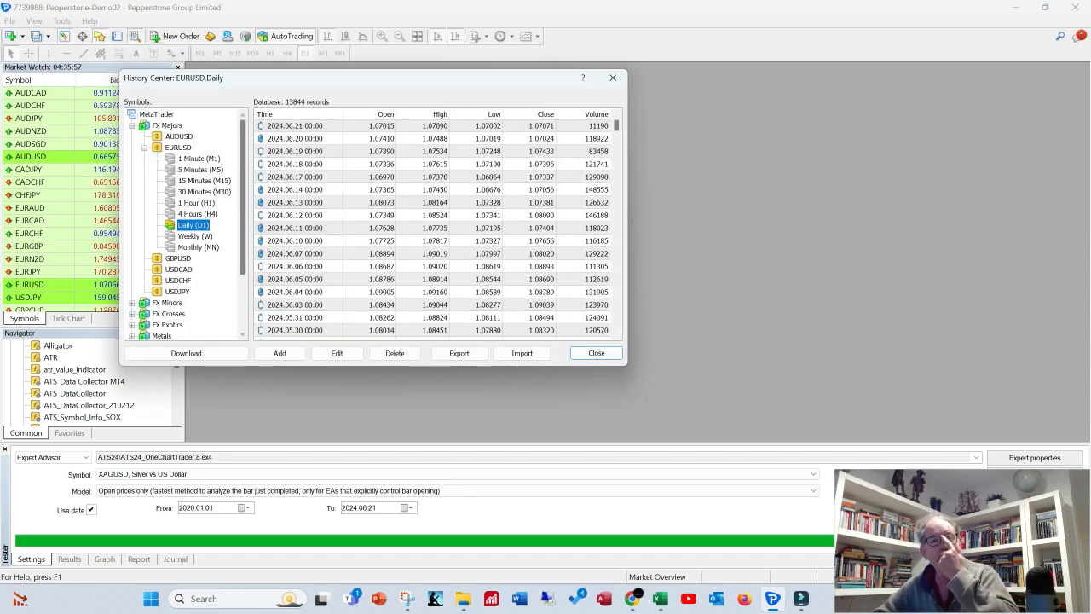
Load the Daily (D1) history for EURUSD under FX Majors and go to its oldest record
click(145, 147)
click(132, 125)
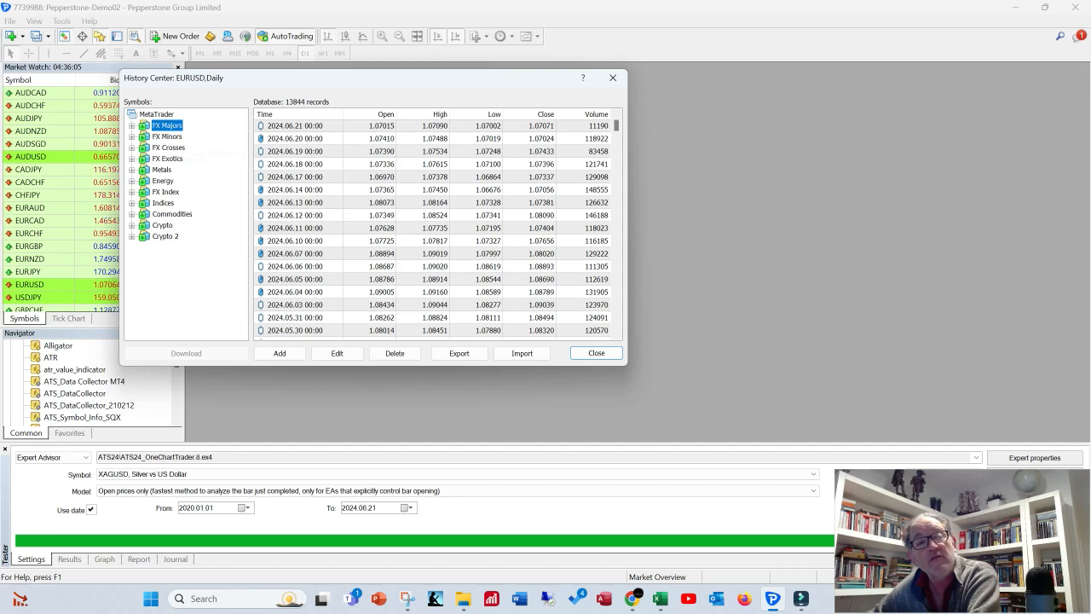
click(133, 126)
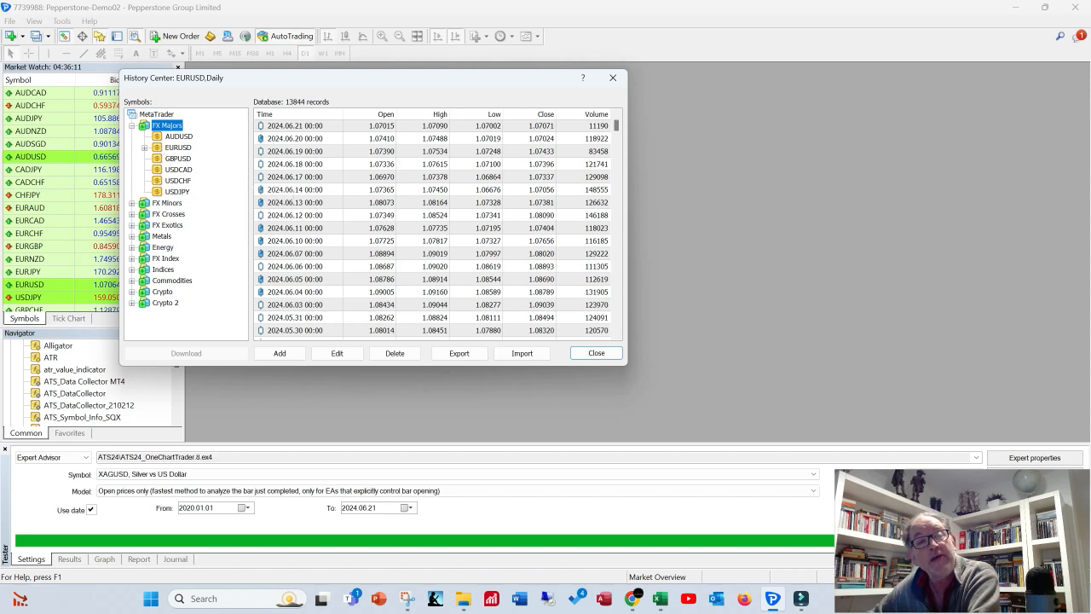
click(177, 148)
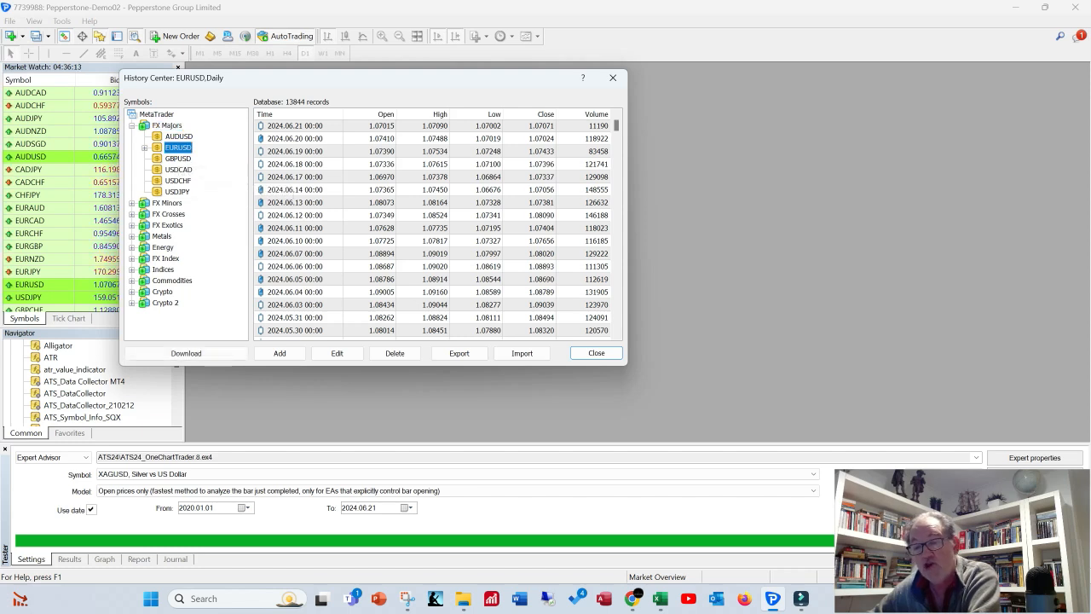
double_click(177, 148)
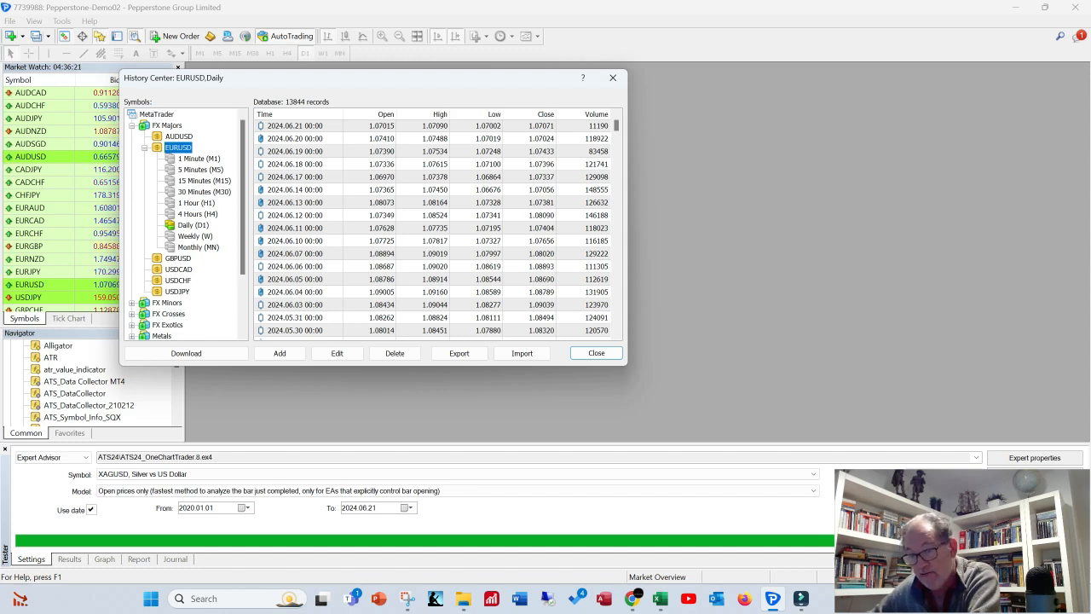
double_click(194, 226)
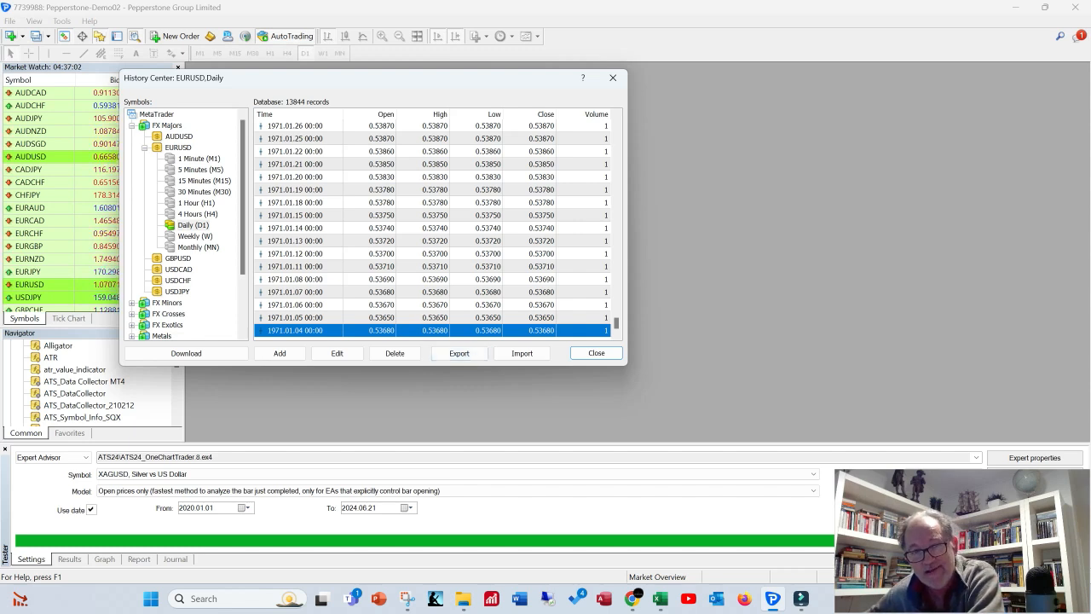
Start exporting the EURUSD daily history as CSV and choose the Pepperstone Data folder under Dropbox > ATSTrading Solutions as its destination
click(459, 353)
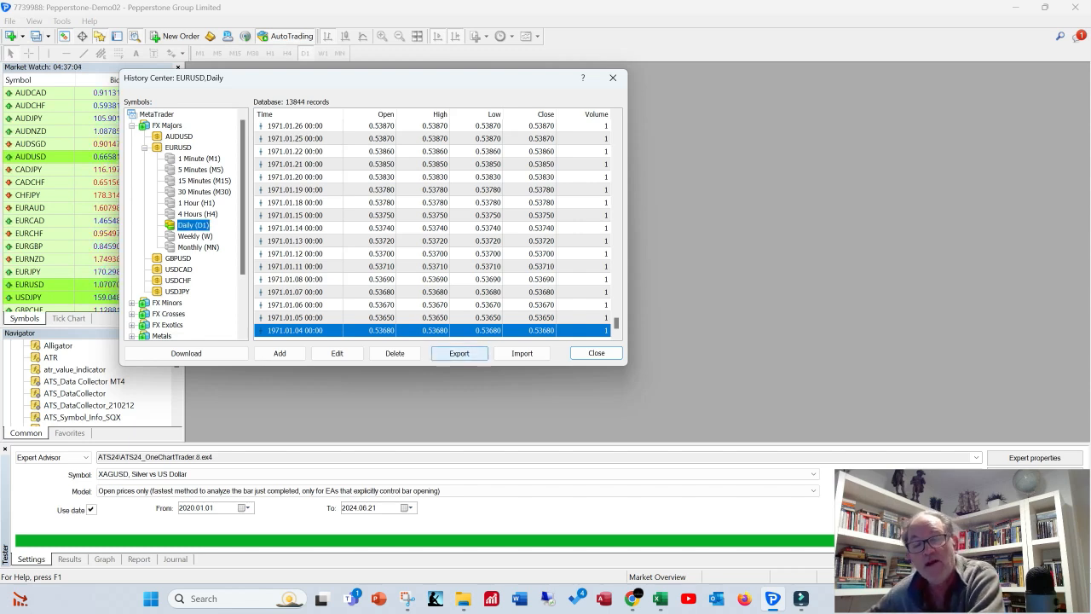
click(460, 353)
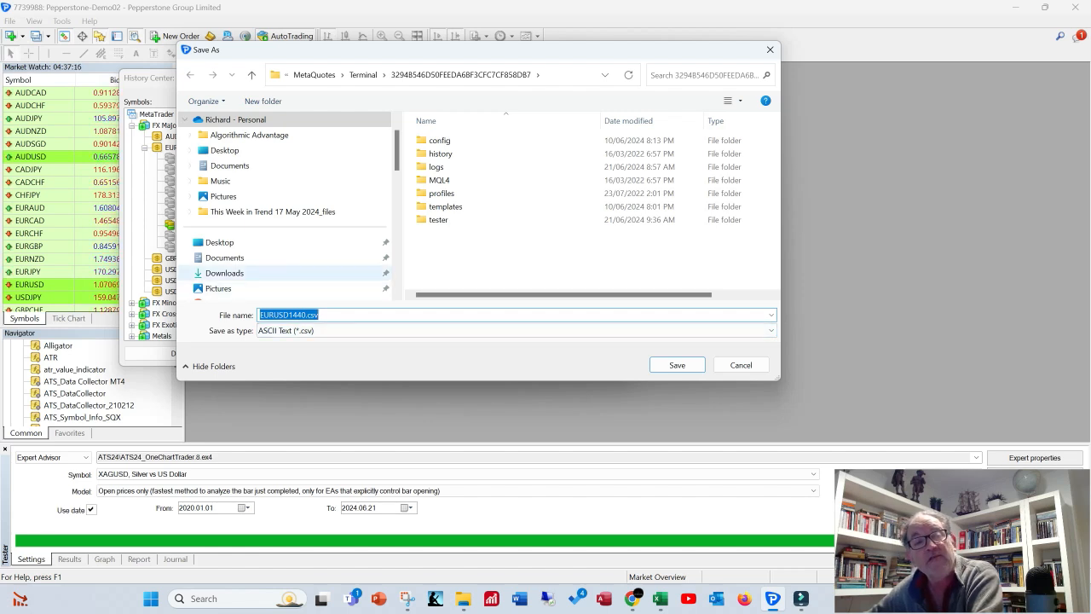
scroll(282, 273, down, 2)
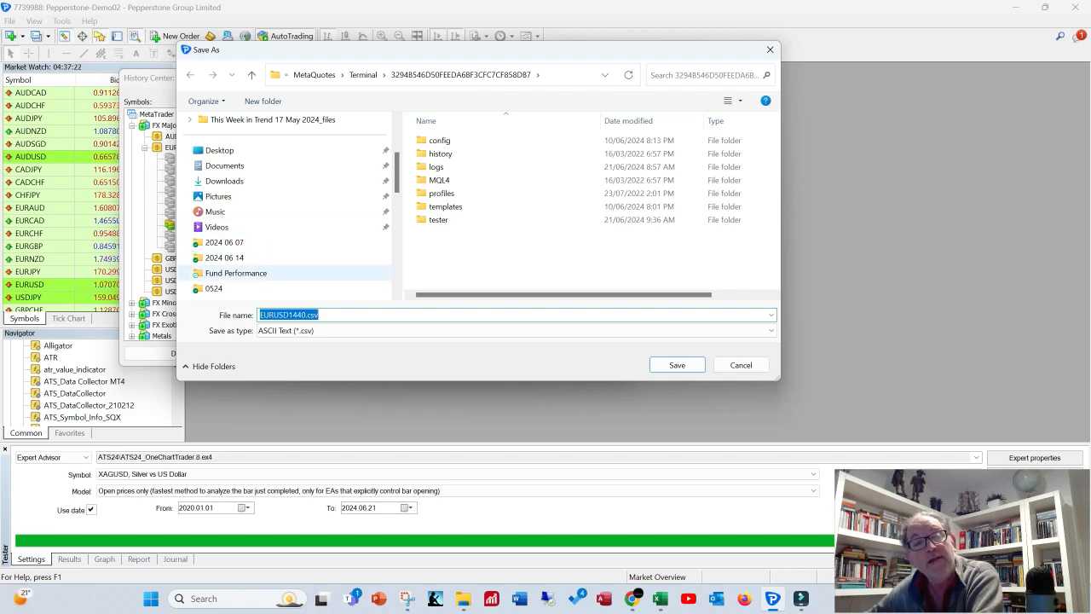
click(236, 273)
click(374, 74)
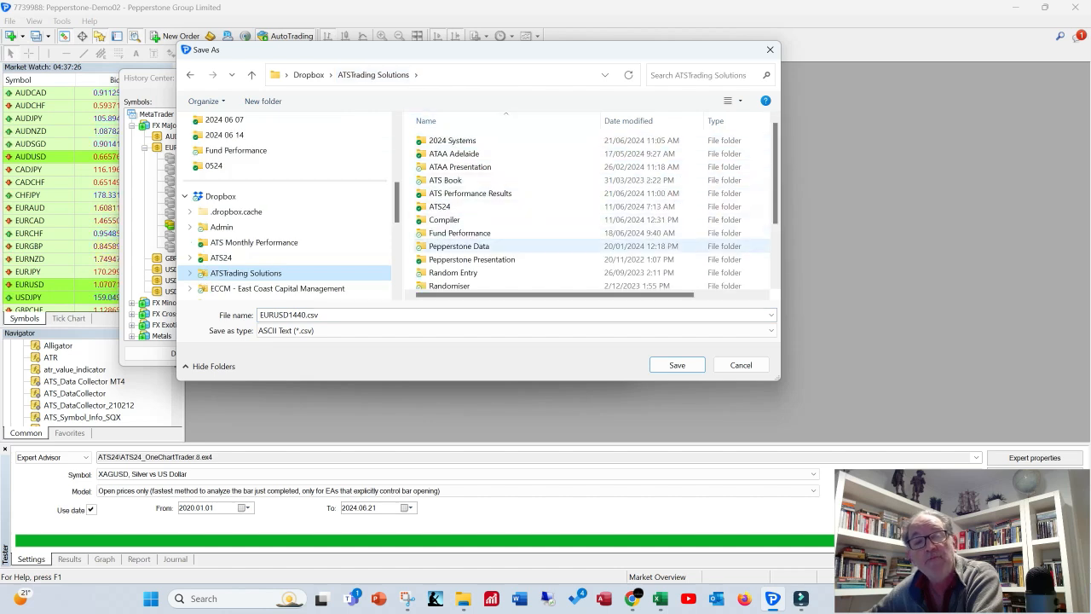
double_click(458, 245)
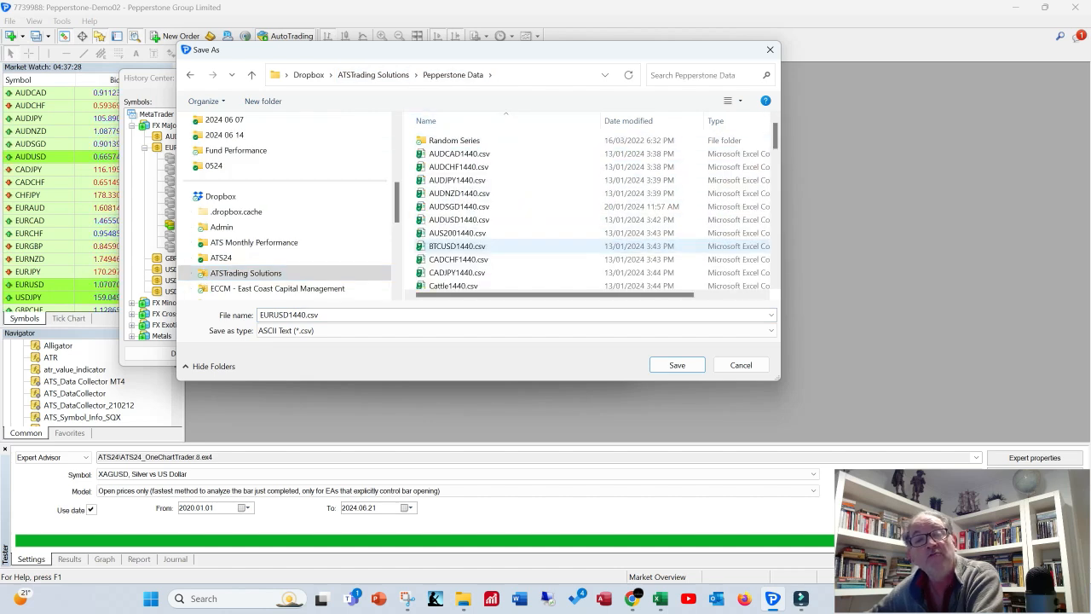
Save the export as EURUSD1440.csv, replacing the existing file in Pepperstone Data, and close the History Center
scroll(457, 216, down, 2)
scroll(507, 217, down, 6)
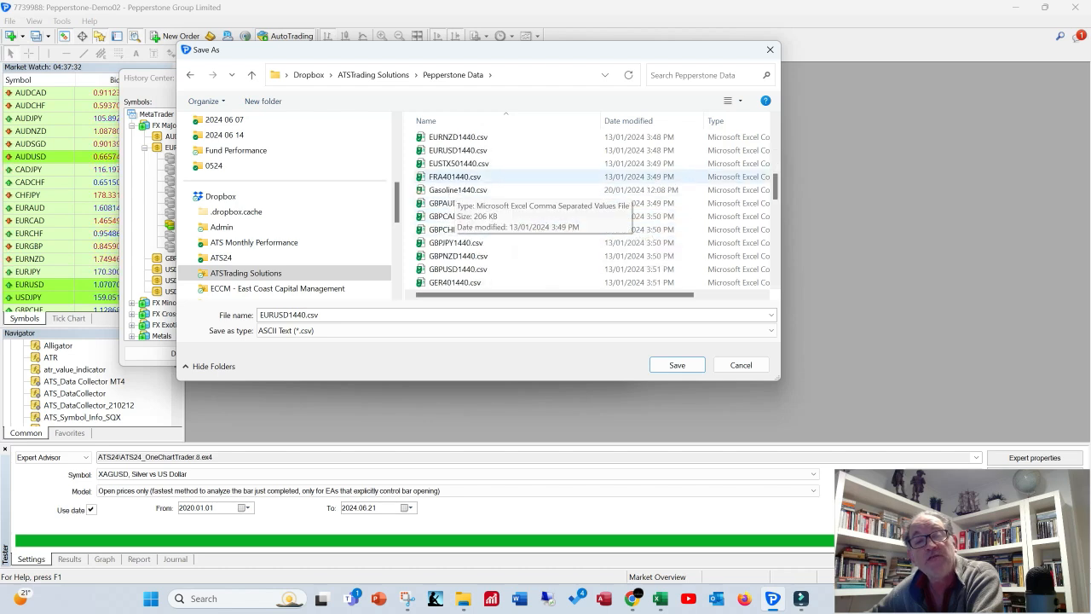
scroll(588, 209, up, 3)
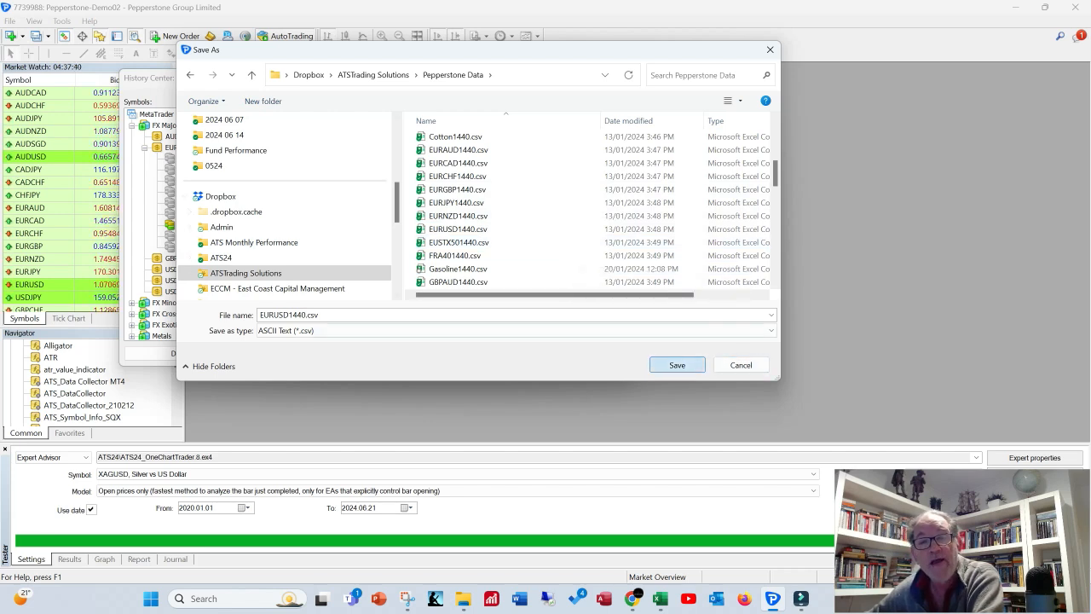
click(677, 365)
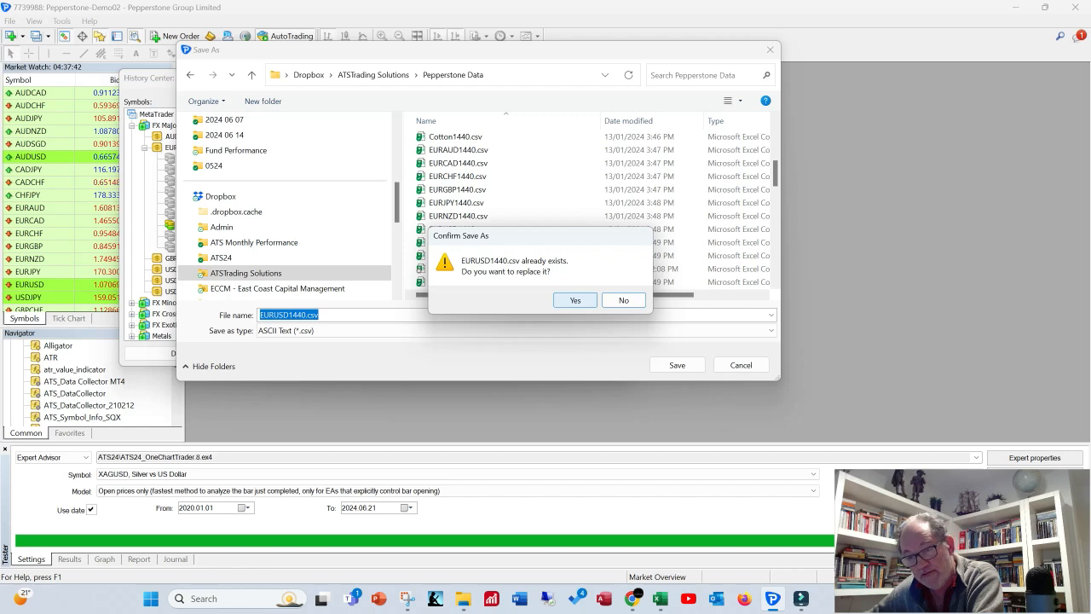
click(575, 300)
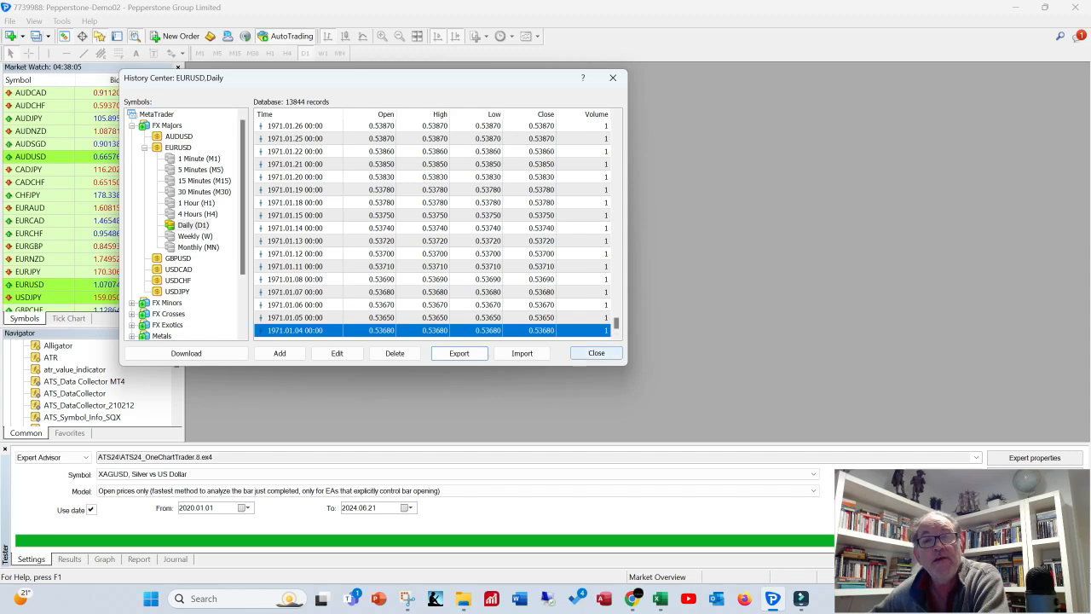
click(596, 352)
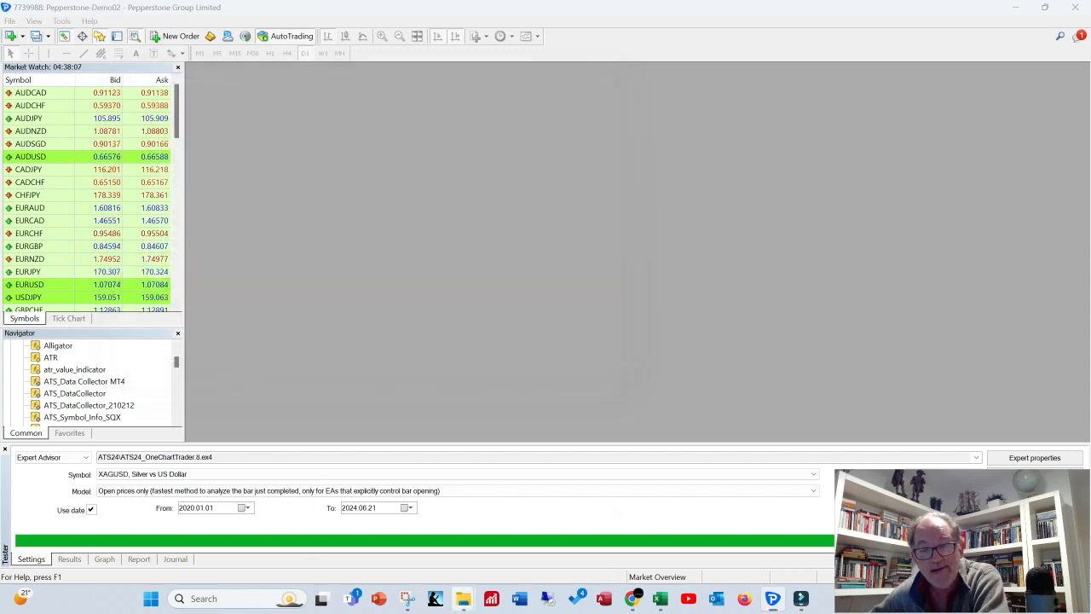
Switch to File Explorer, go to ATSTrading Solutions > Pepperstone Data, and open EURUSD1440.csv in Excel
mouse_move(463, 598)
click(530, 522)
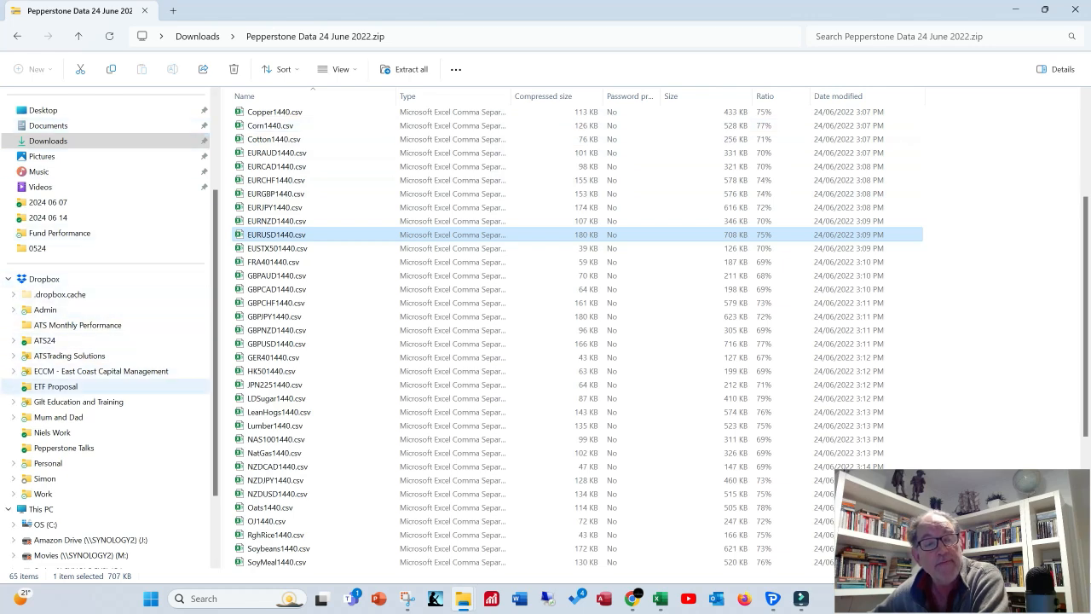
click(69, 355)
double_click(273, 221)
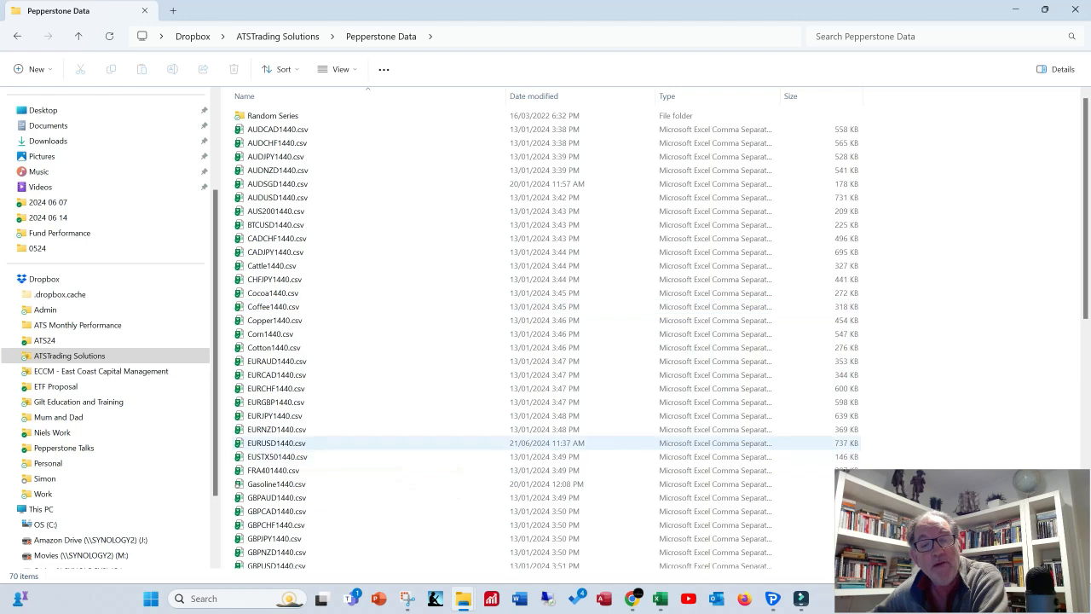
double_click(276, 443)
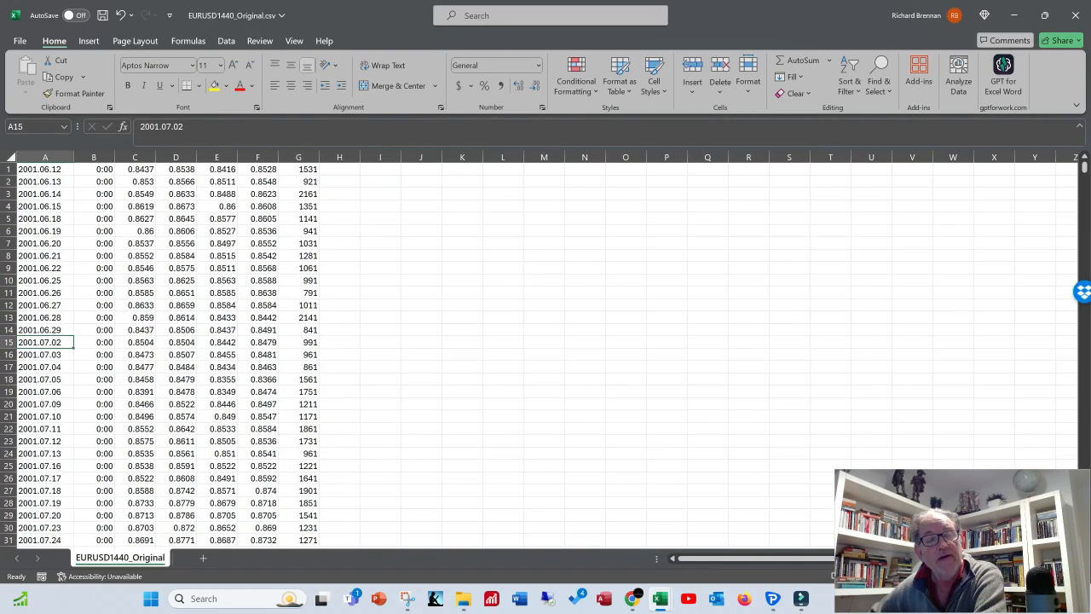
Examine the date, time, open-high-low-close prices and volume in the first row of the EURUSD1440_Original workbook
click(46, 169)
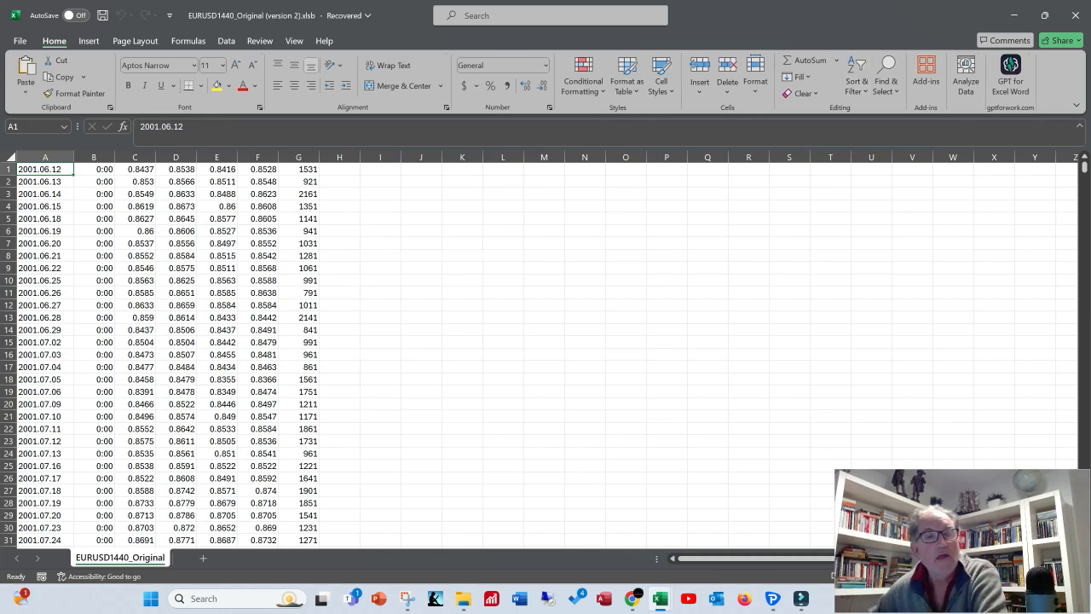
click(94, 305)
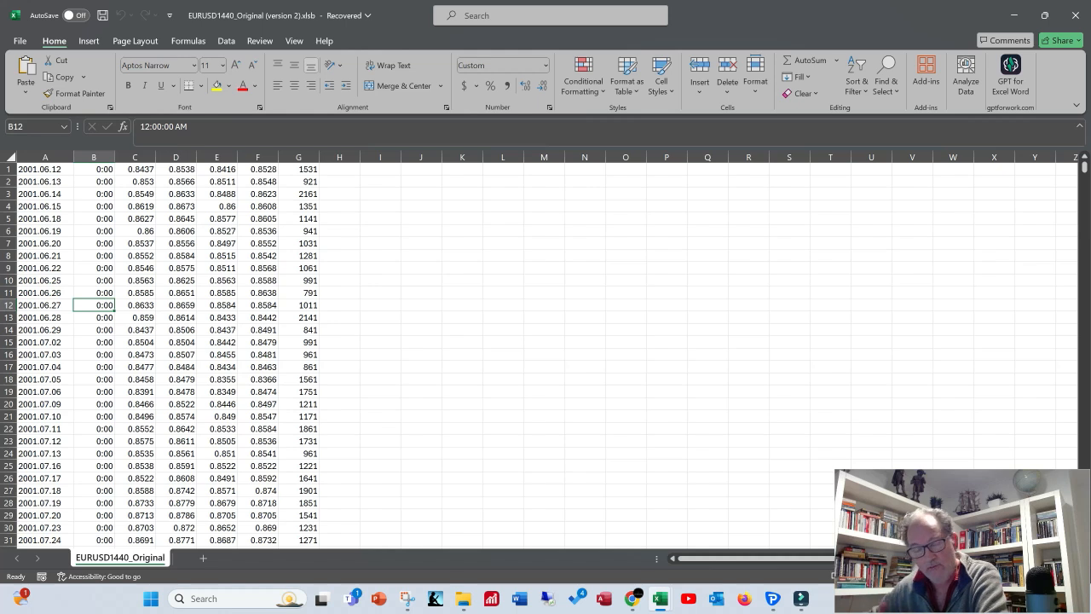
click(46, 170)
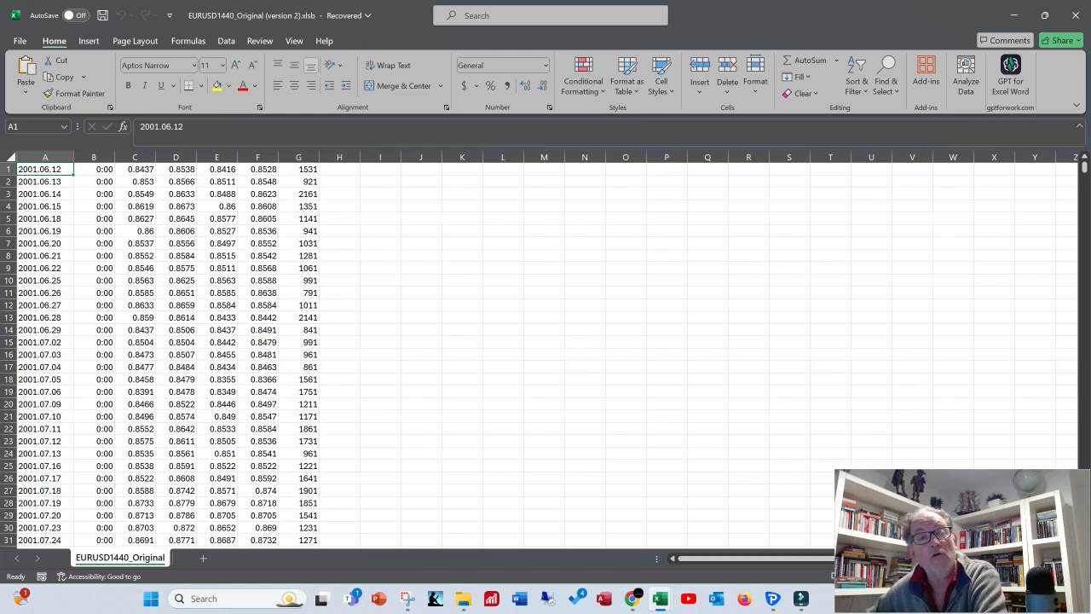
drag(134, 170, 258, 169)
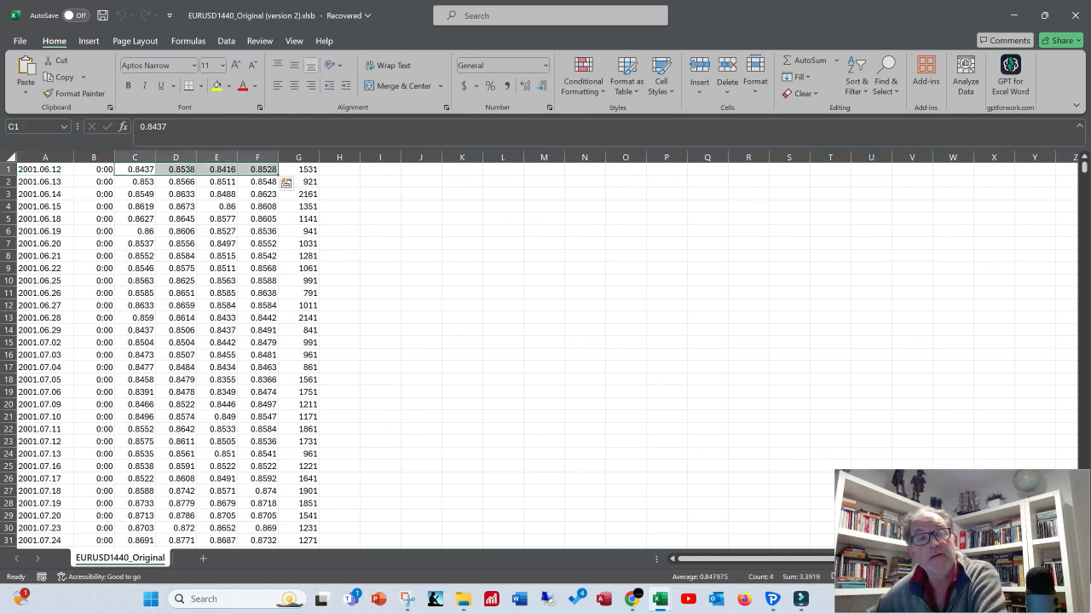
click(298, 170)
click(94, 169)
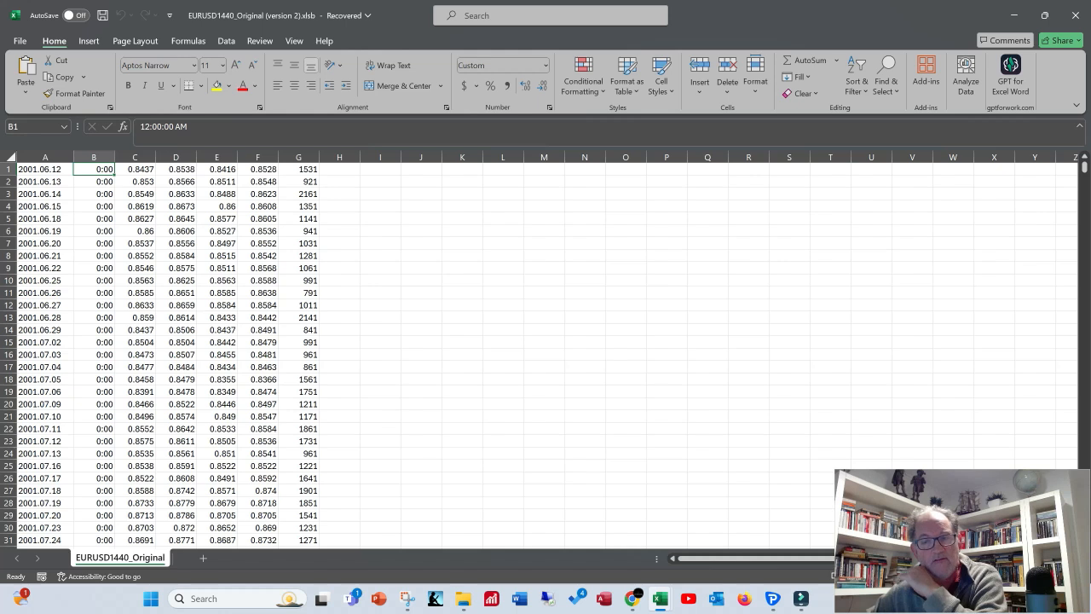
Switch to the EURUSD1440 Forum workbook and examine the date, price, volume and time fields of its first row
mouse_move(659, 598)
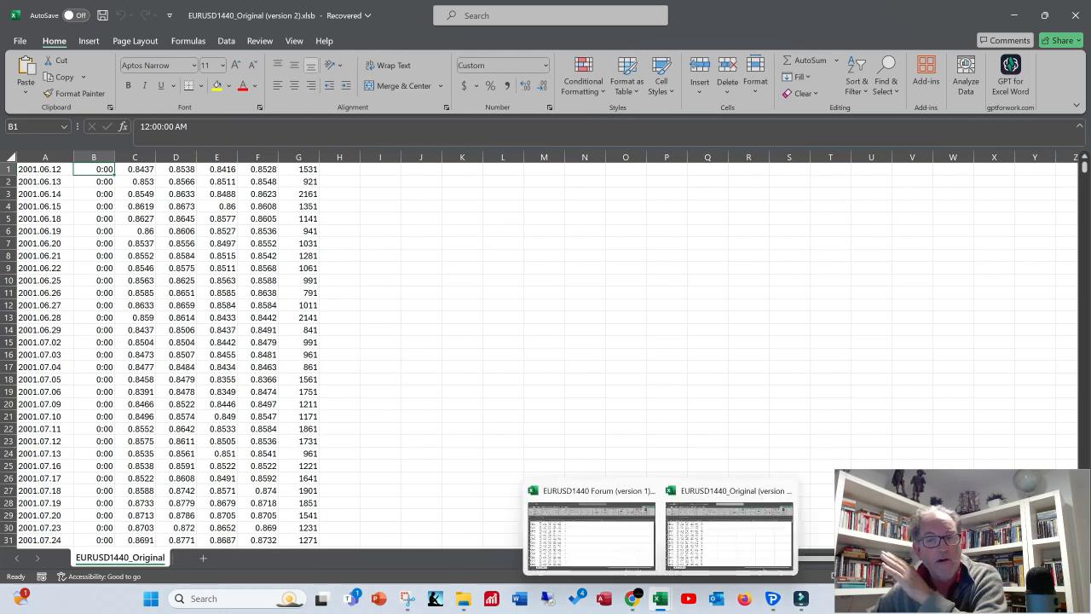
click(590, 538)
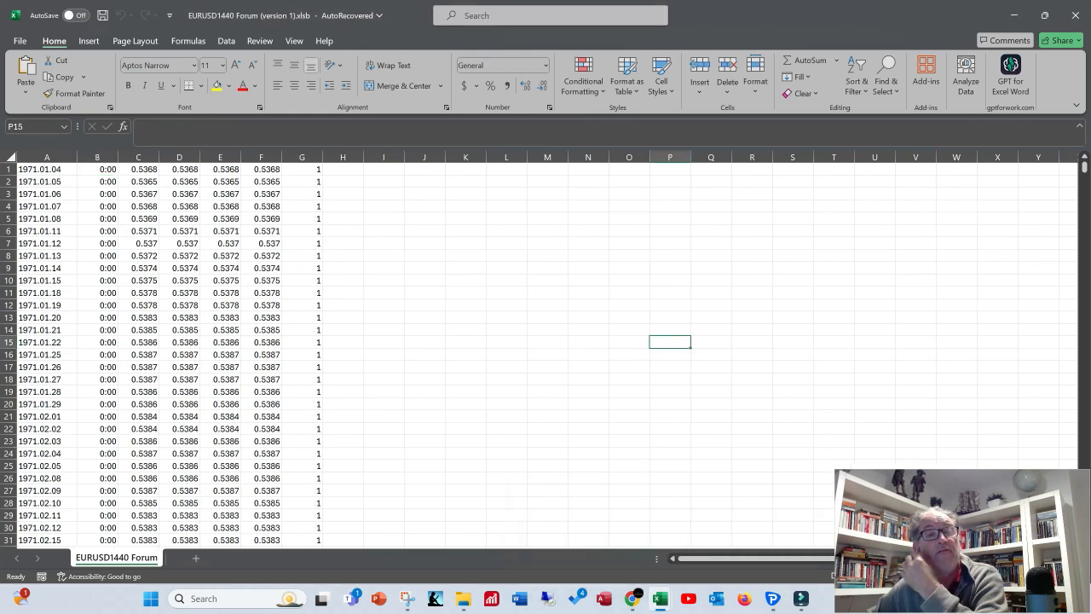
click(47, 170)
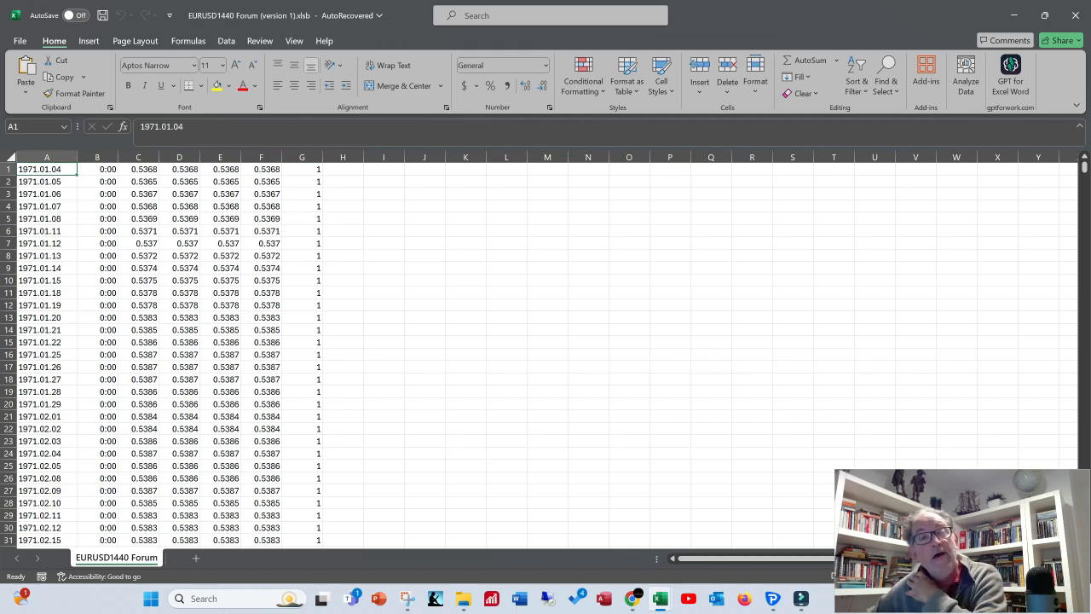
drag(139, 170, 265, 170)
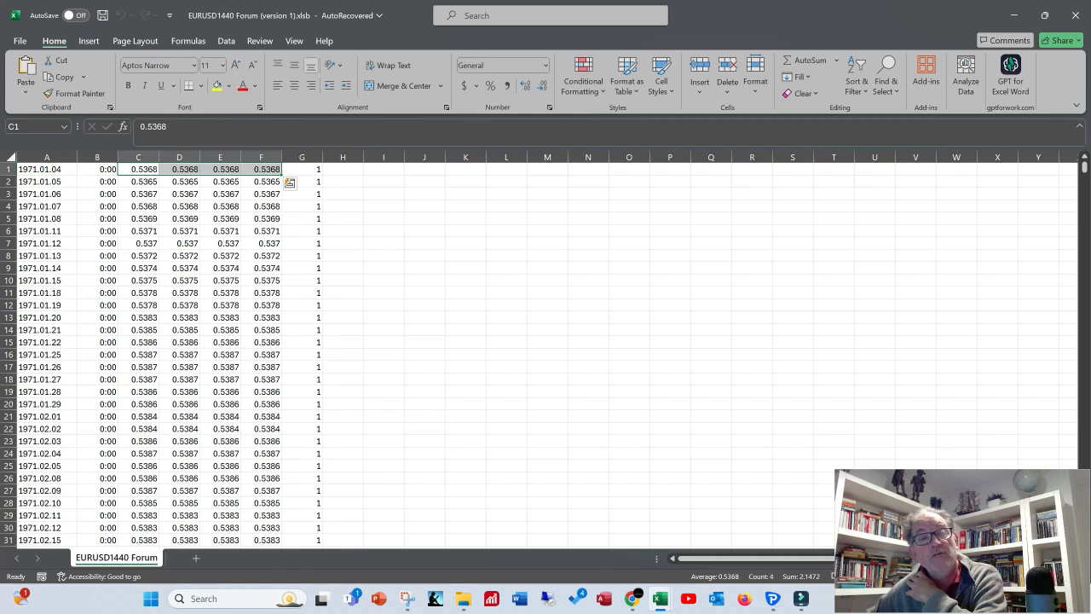
click(302, 170)
click(97, 169)
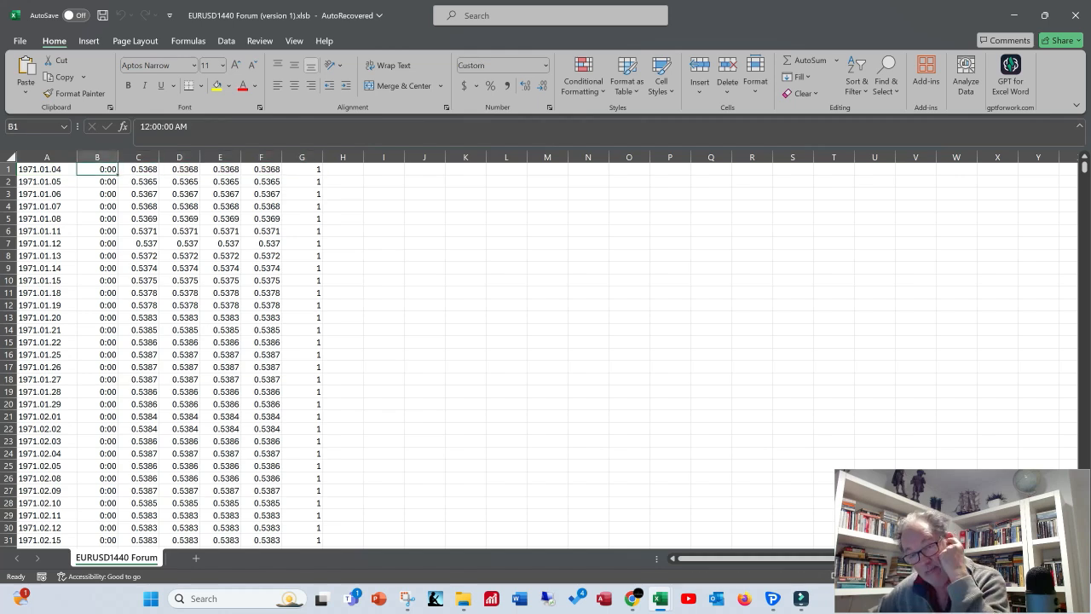
click(47, 220)
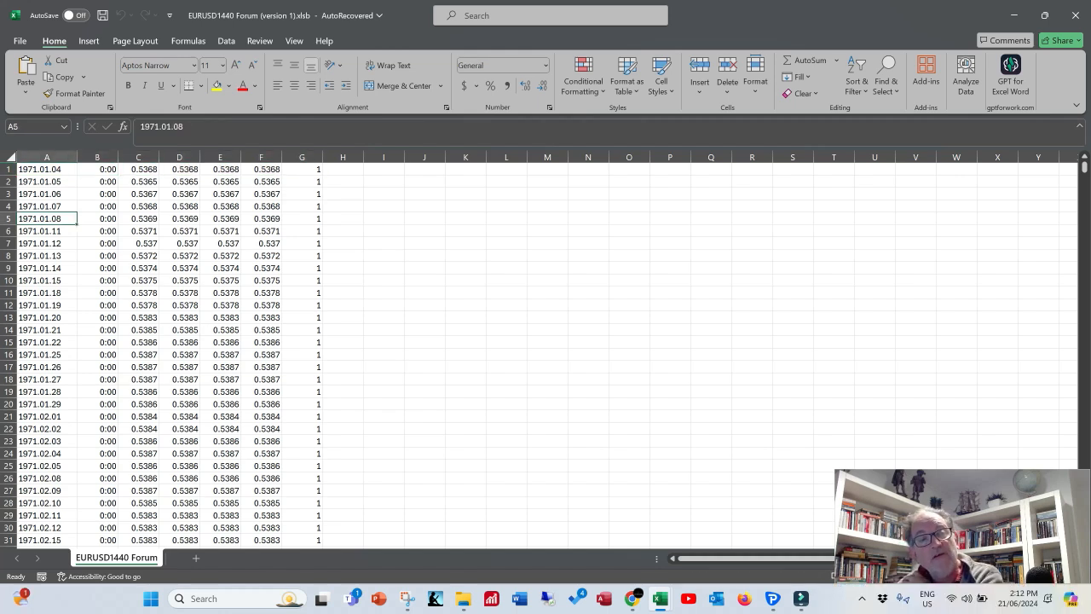
click(47, 169)
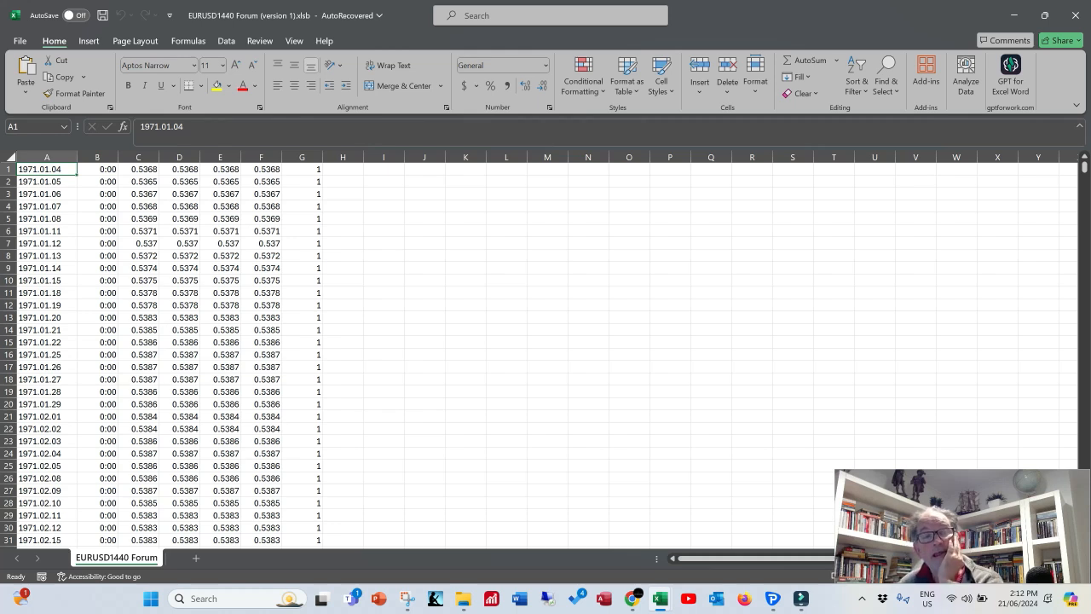
Read down through the daily records of the EURUSD1440 Forum workbook, starting from the 1971.02.01 row
click(47, 417)
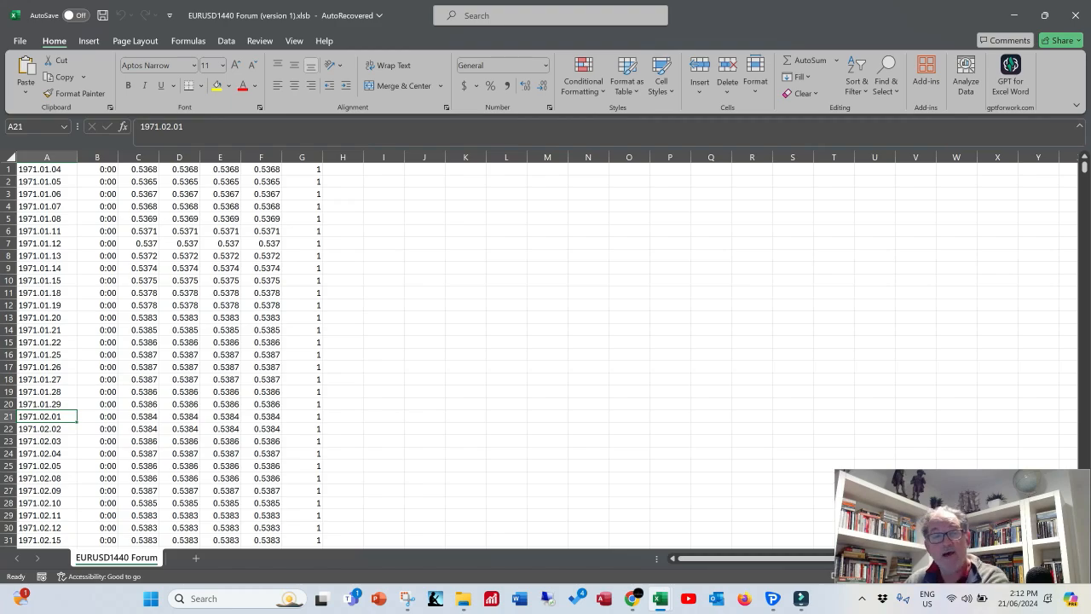
key(Page_Down)
key(Page_Down)
key(Page_Down)
key(Page_Down)
key(Page_Down)
key(Page_Down)
key(Page_Down)
key(Page_Down)
key(Page_Down)
key(Page_Down)
key(Page_Down)
key(Page_Down)
key(Page_Down)
key(Page_Down)
key(Page_Down)
key(Page_Down)
key(Page_Down)
key(Page_Down)
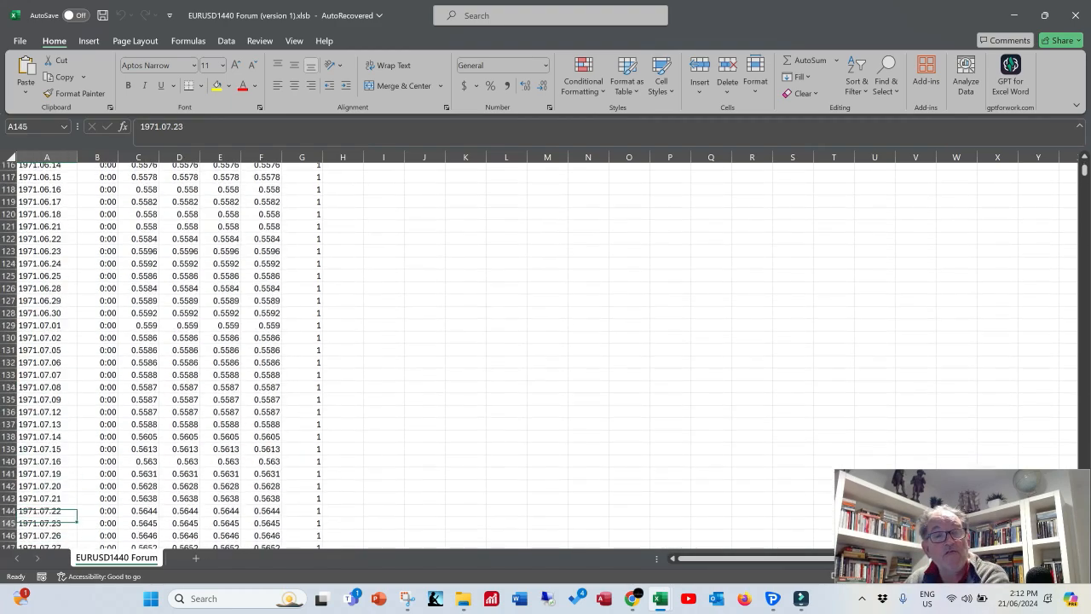
key(Page_Down)
key(Page_Down)
key(Page_Down)
key(Page_Down)
key(Page_Down)
key(Page_Down)
key(Page_Down)
key(Page_Down)
key(Page_Down)
key(Page_Down)
key(Page_Down)
key(Page_Down)
key(Page_Down)
key(Page_Down)
key(Page_Down)
key(Page_Down)
key(Page_Down)
key(Page_Down)
key(Page_Down)
key(Page_Down)
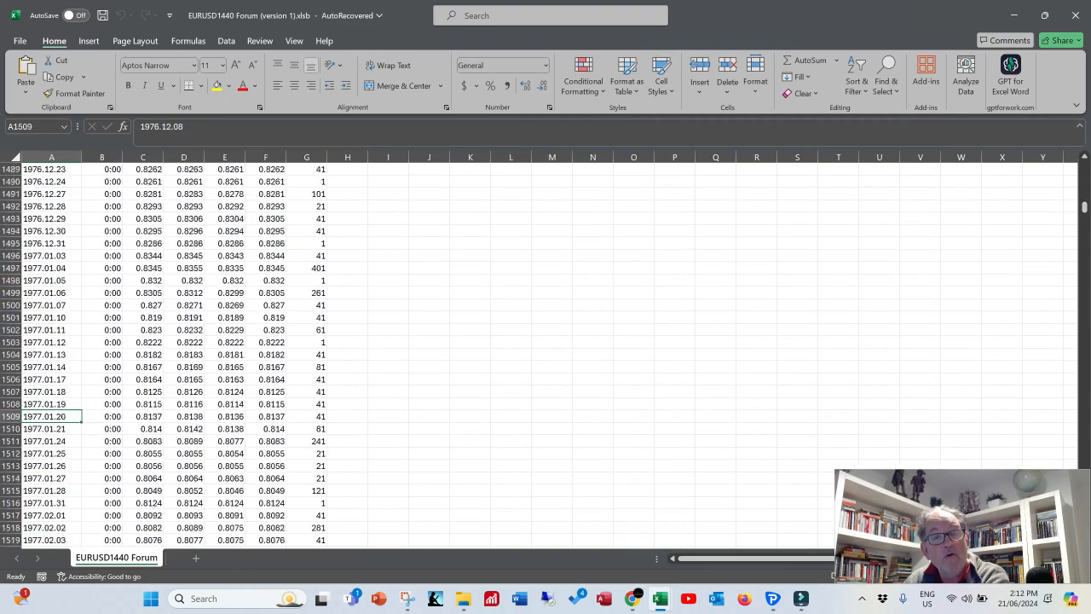
key(Page_Down)
key(Page_Down)
key(Page_Down)
key(Page_Down)
key(Page_Down)
key(Page_Down)
key(Page_Down)
key(Page_Down)
key(Page_Down)
key(Page_Down)
key(Page_Down)
key(Page_Down)
key(Page_Down)
key(Page_Down)
key(Page_Down)
key(Page_Down)
key(Page_Down)
key(Page_Down)
key(Page_Down)
key(Page_Down)
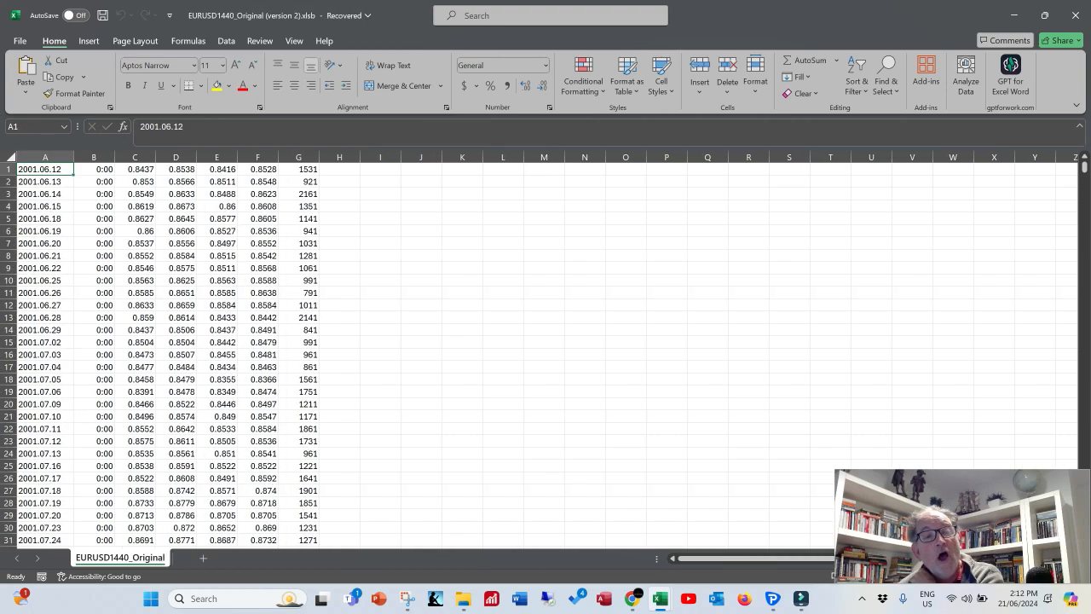
Switch to EURUSD1440_Original.csv and select the yellow 2001.06.12 record in cells A7867:G7867
mouse_move(661, 599)
click(591, 533)
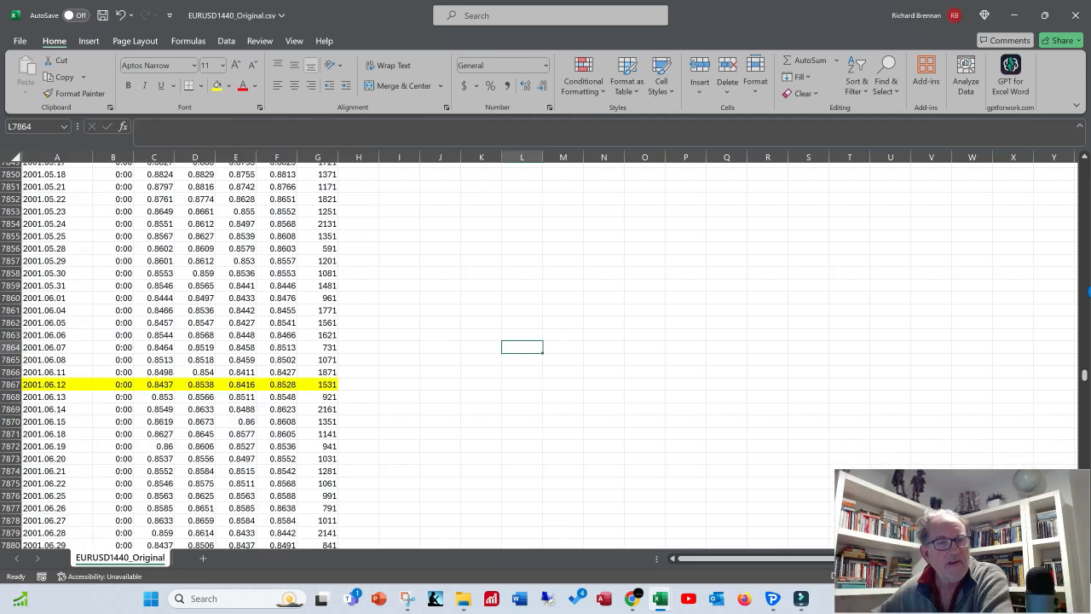
drag(56, 385, 317, 385)
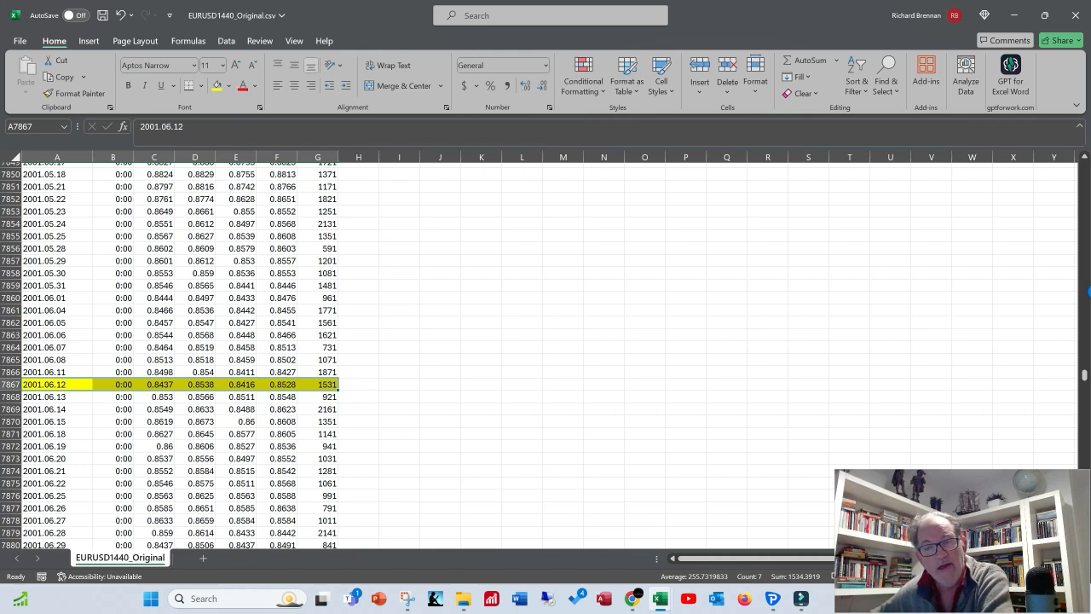
Switch to EURUSD1440.csv and copy its first record, 2001.06.12, from cells A1:G1
mouse_move(659, 599)
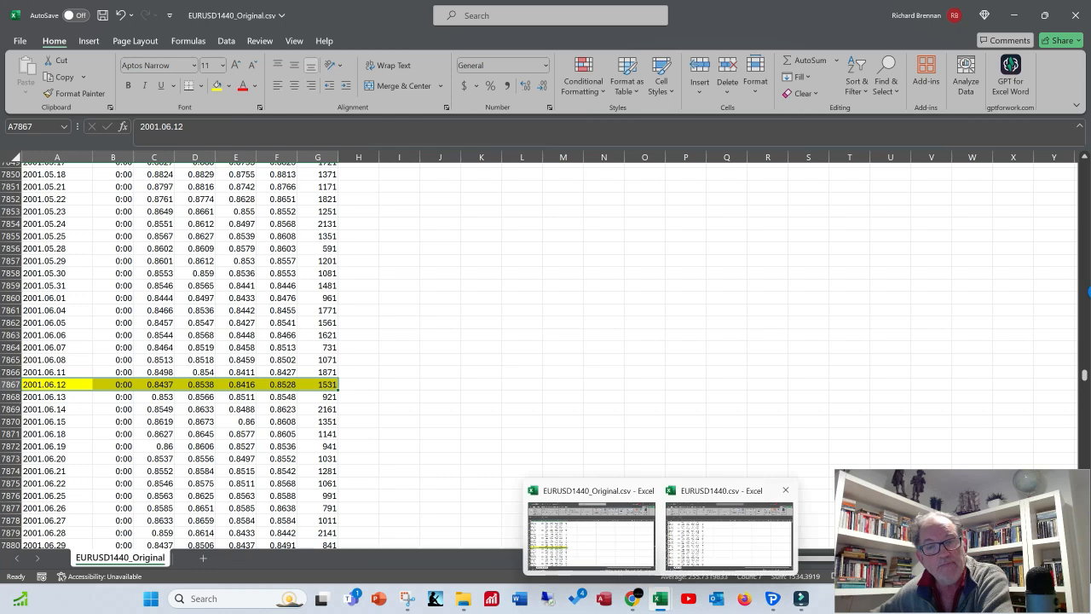
click(746, 524)
key(shift+Right)
key(shift+Right)
key(shift+Right)
key(shift+Right)
key(shift+Right)
key(shift+Right)
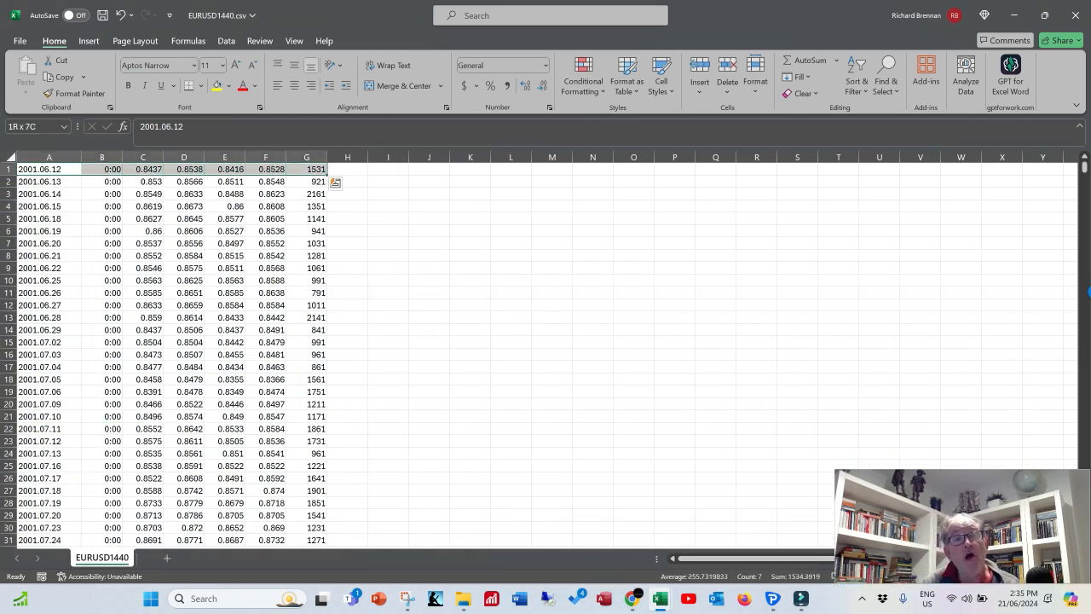
key(ctrl+c)
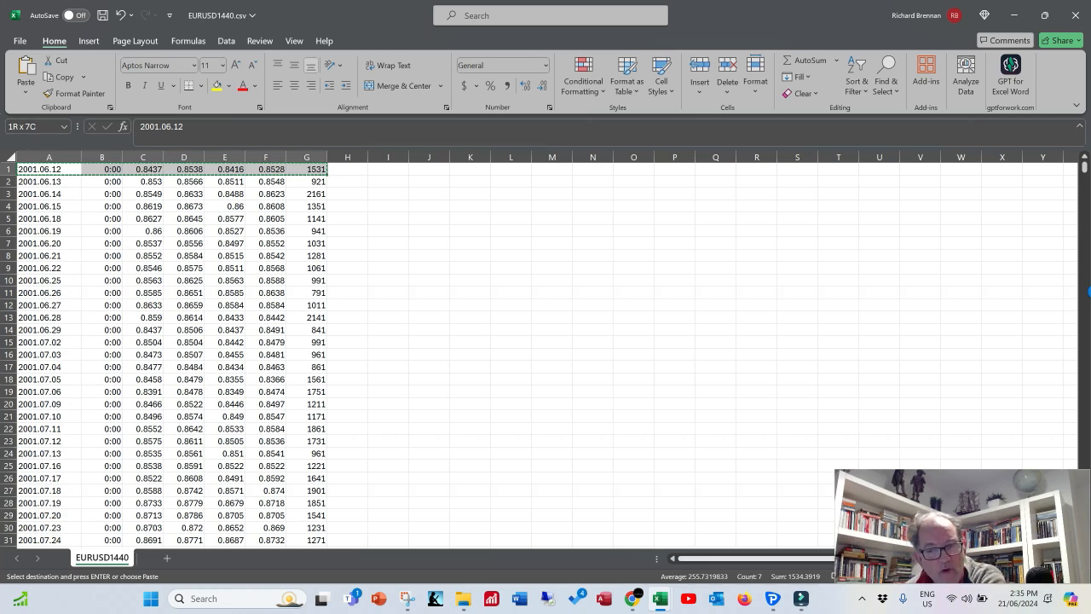
Paste the copied record beside the yellow row at I7867 in EURUSD1440_Original.csv and widen column I to show the full date
mouse_move(661, 599)
click(590, 532)
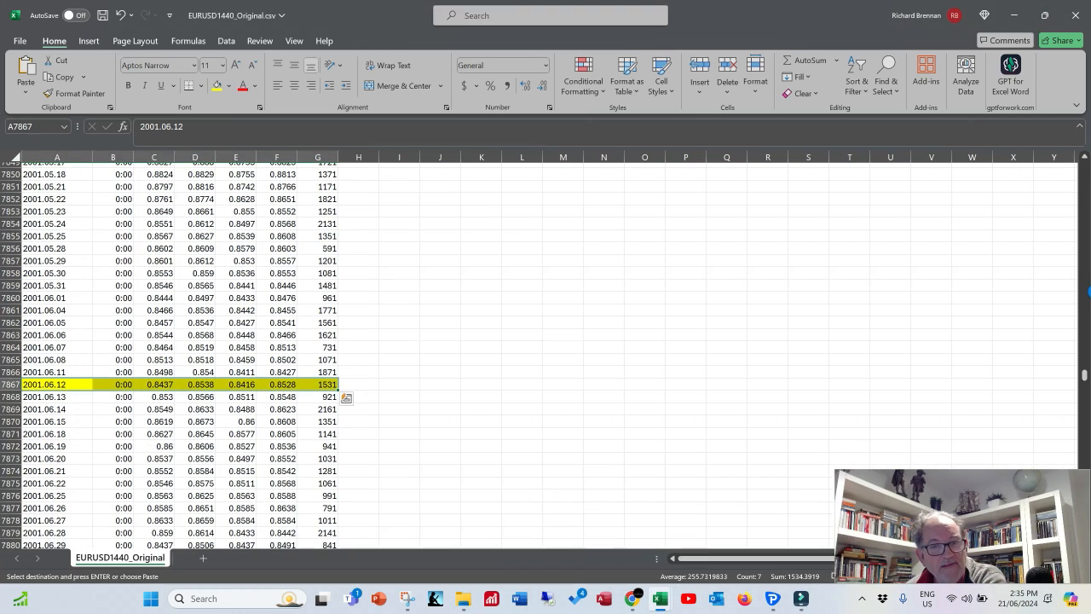
click(399, 385)
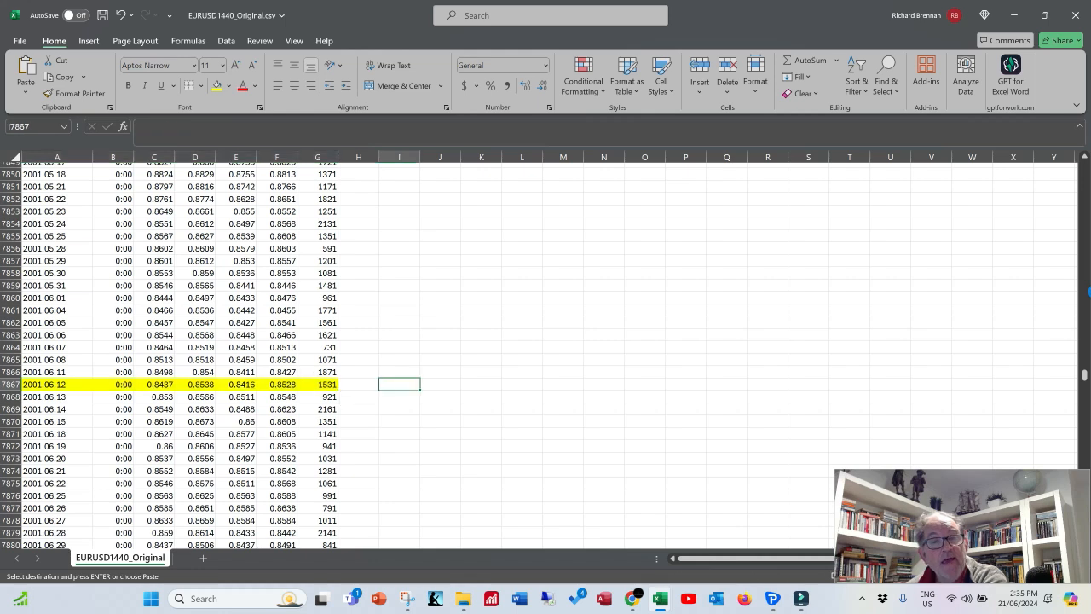
key(ctrl+v)
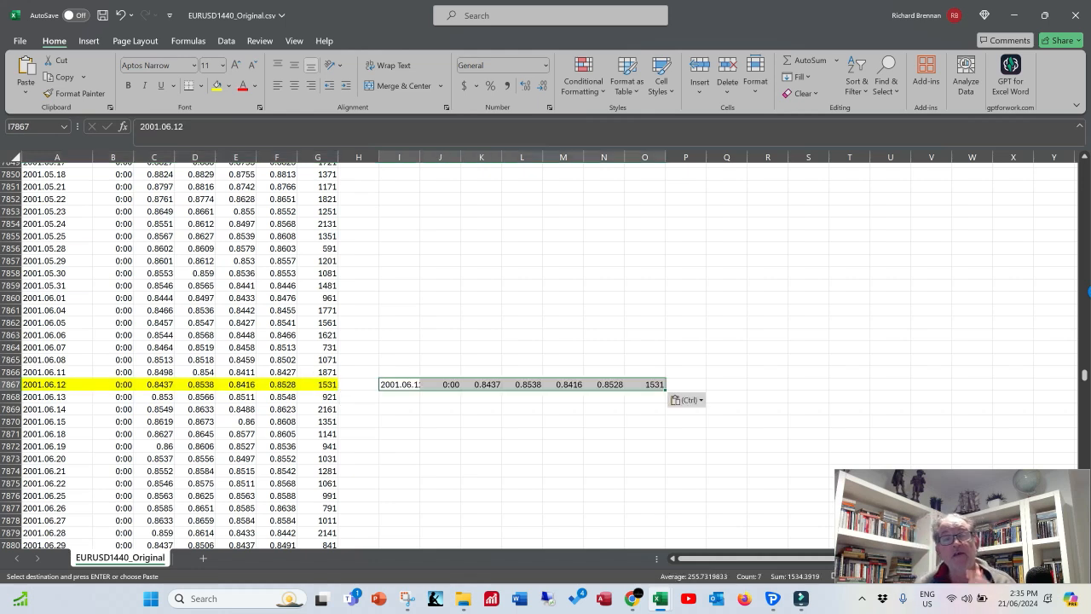
drag(419, 157, 433, 156)
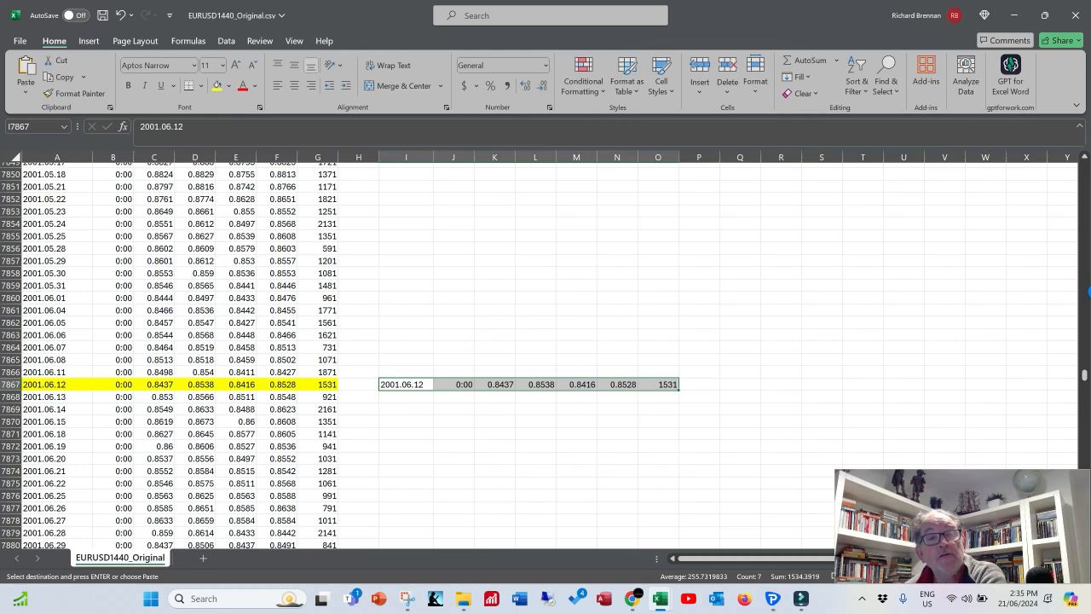
Compare the open-high-low-close prices in C7867:F7867 with the pasted ones in K7867:N7867, and mark the records from row 7867 downward
drag(153, 384, 282, 385)
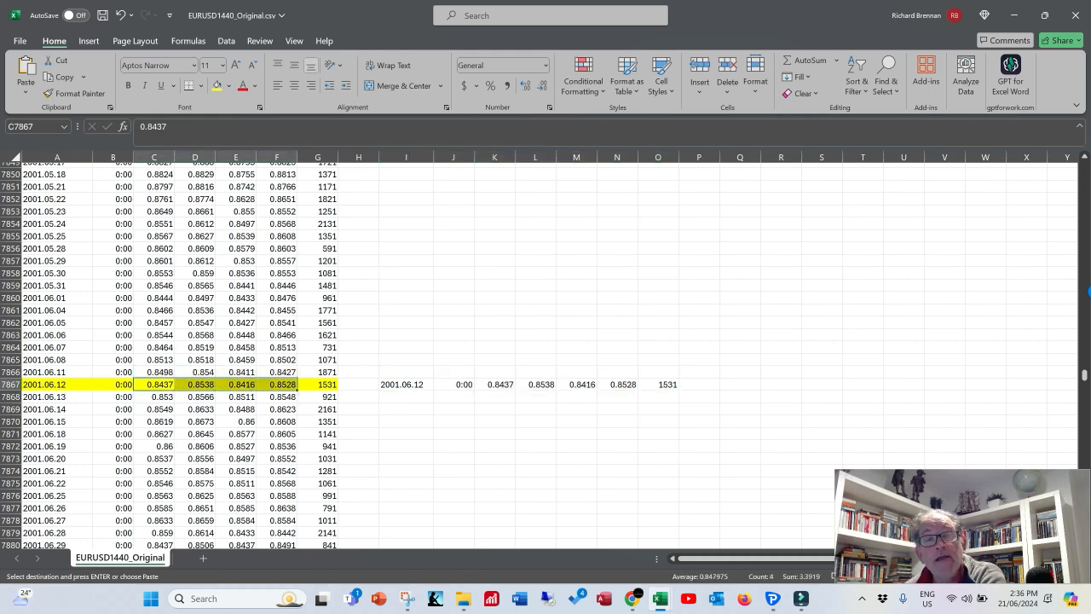
drag(499, 384, 623, 384)
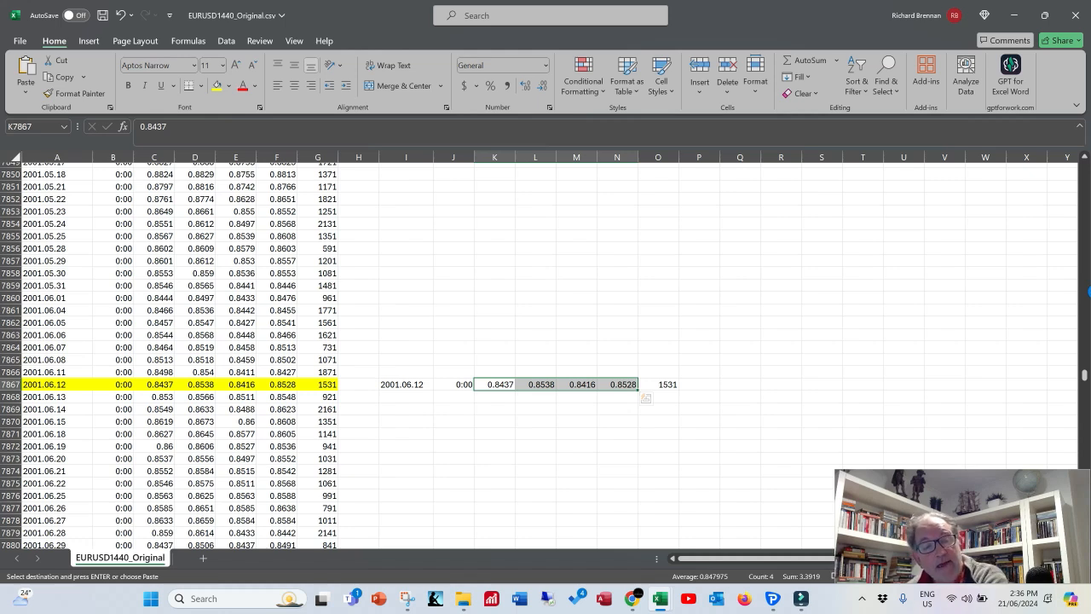
drag(39, 385, 328, 534)
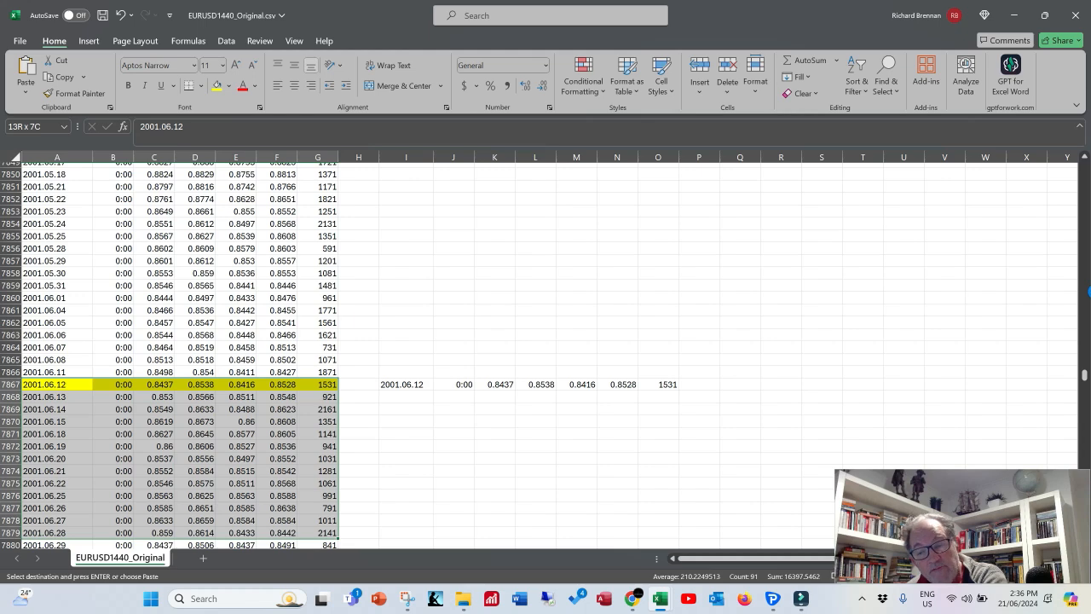
Return to EURUSD1440.csv and copy every record in columns A to G from 2001.06.12 down to 2024.06.21
mouse_move(659, 599)
click(745, 537)
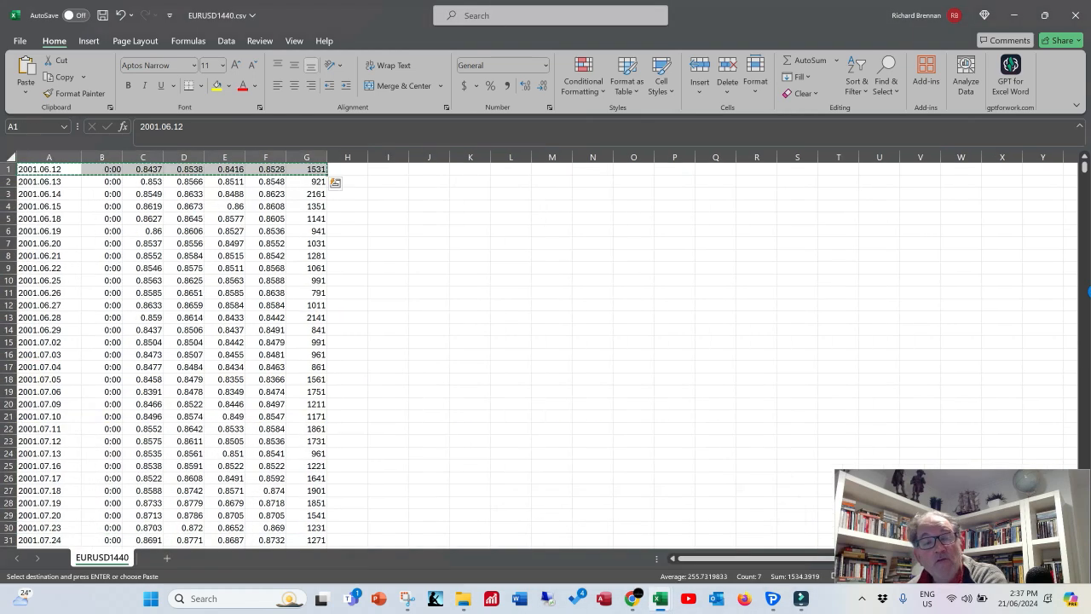
drag(51, 169, 315, 169)
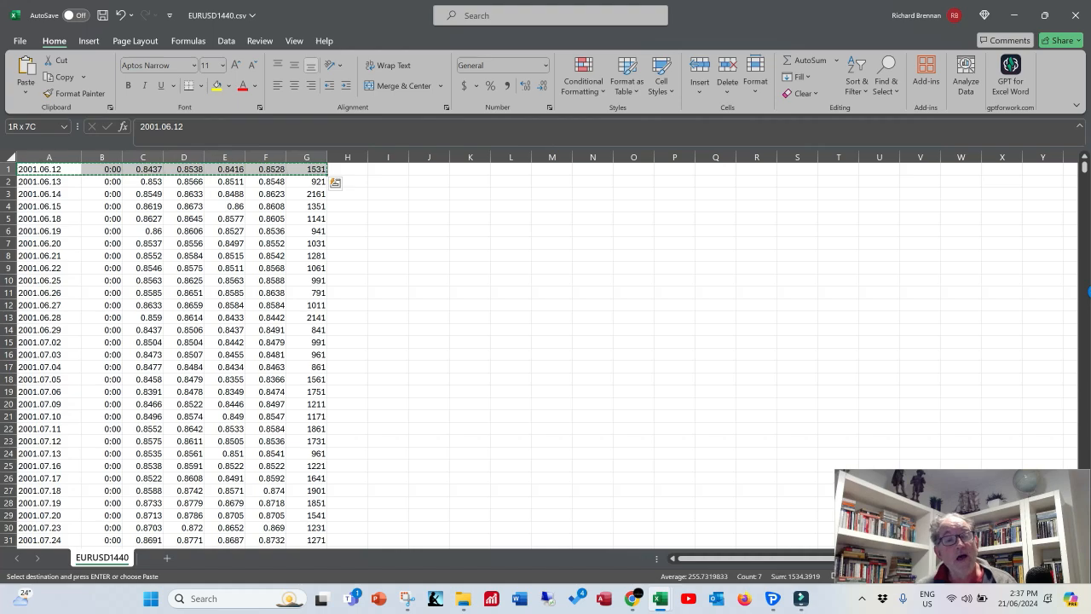
key(shift+Page_Down)
key(shift+Page_Down)
key(shift+Page_Down)
key(shift+Page_Down)
key(shift+Page_Down)
key(shift+Page_Down)
key(shift+Page_Down)
key(shift+Page_Down)
key(shift+Page_Down)
key(shift+Page_Down)
key(shift+Page_Down)
key(shift+Page_Down)
key(shift+Page_Down)
key(shift+Page_Down)
key(ctrl+shift+Down)
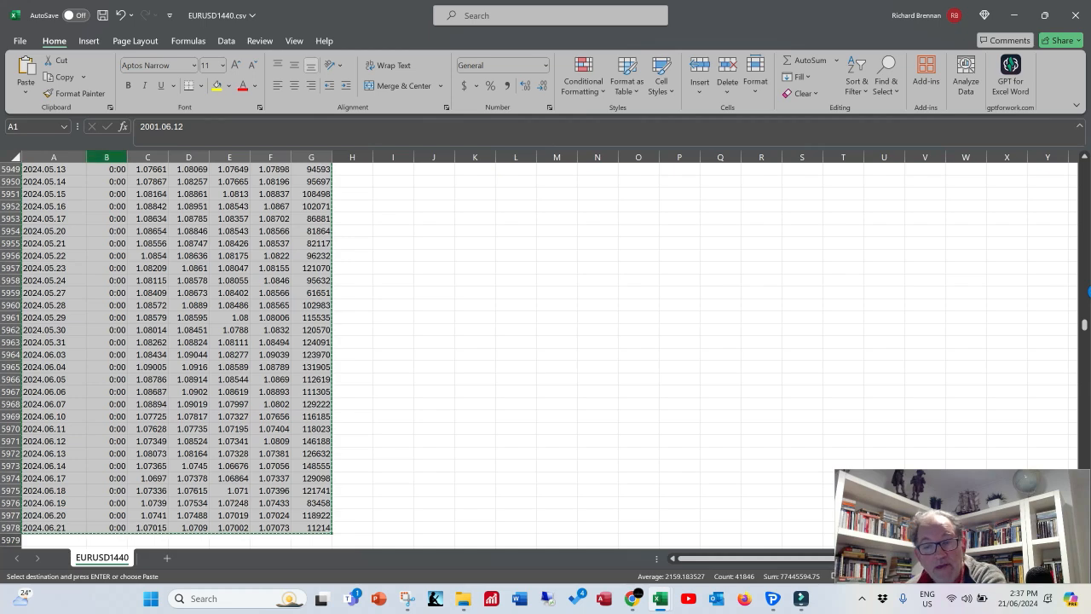
Paste the copied records into EURUSD1440_Original.csv from cell A7867, overwriting the yellow 2001.06.12 row and the rows below it
mouse_move(659, 598)
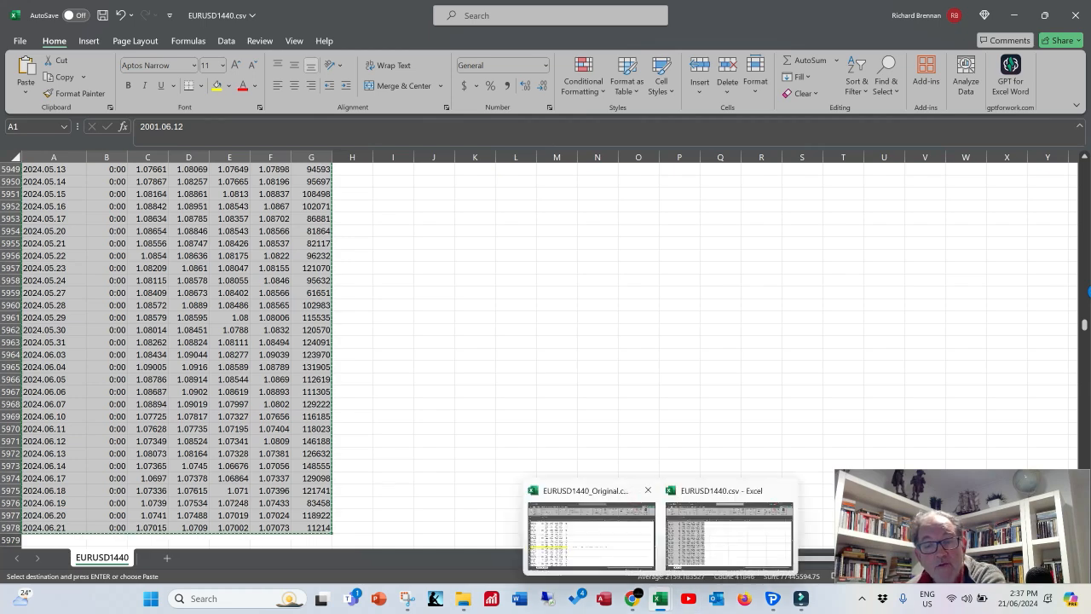
click(590, 520)
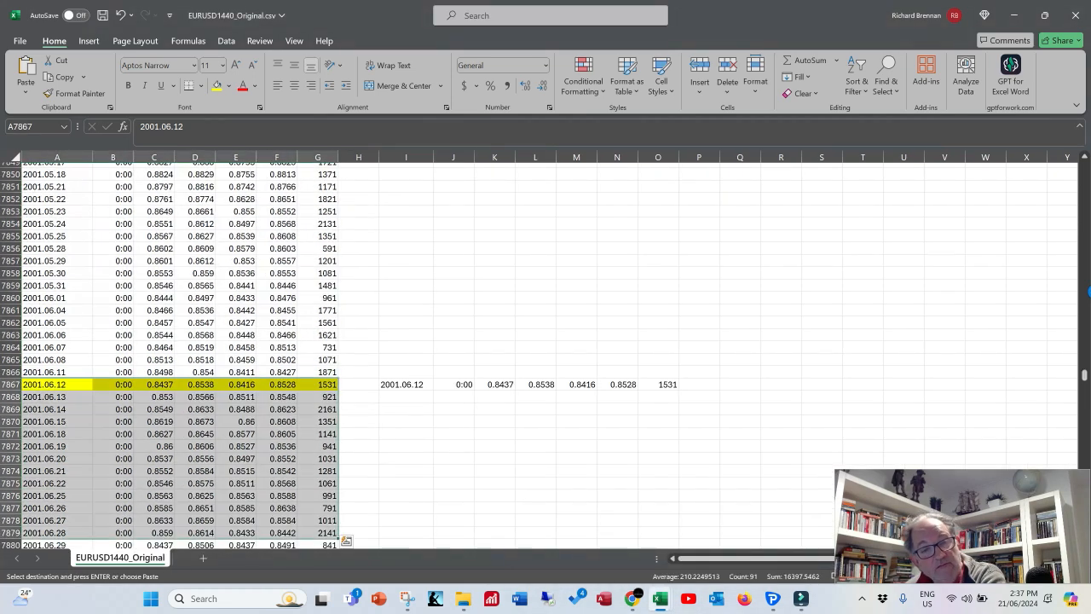
click(57, 385)
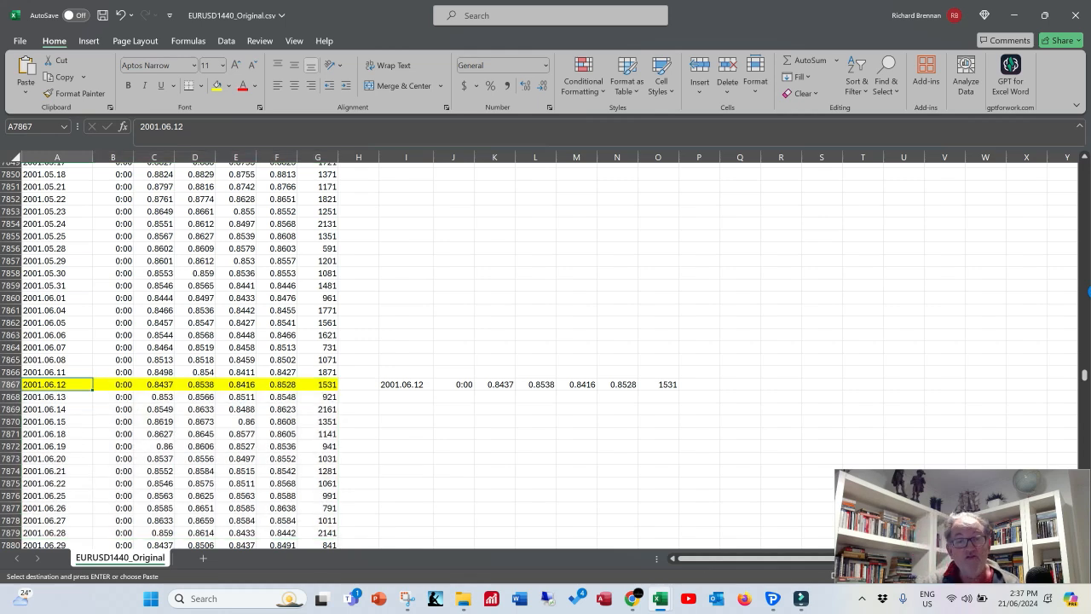
key(ctrl+v)
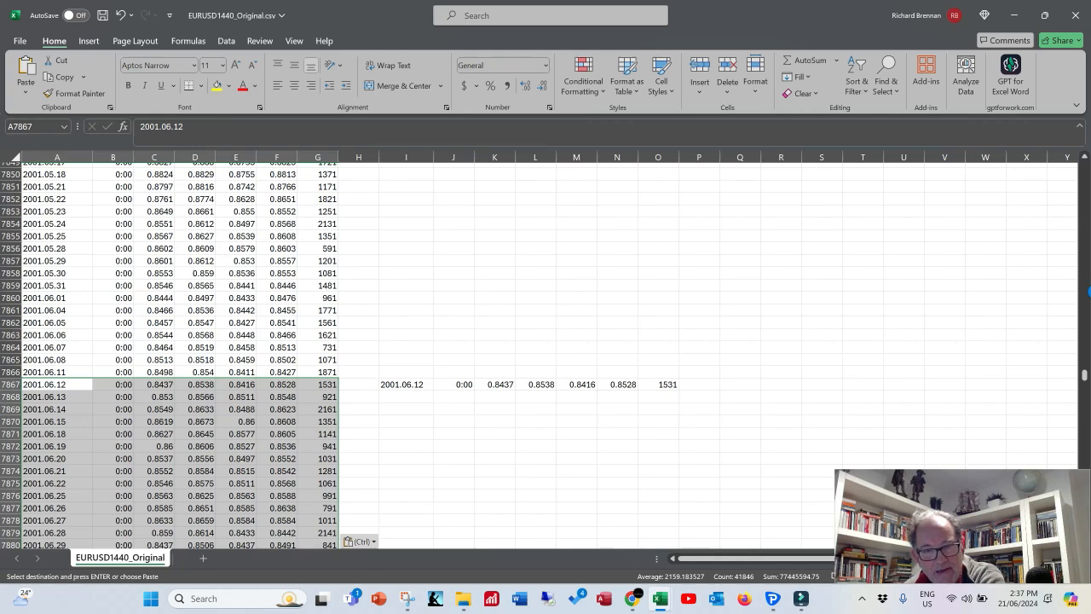
Check the daily records around the 2001.06.12 join and read down the merged history from 1991 to that join
scroll(170, 354, down, 20)
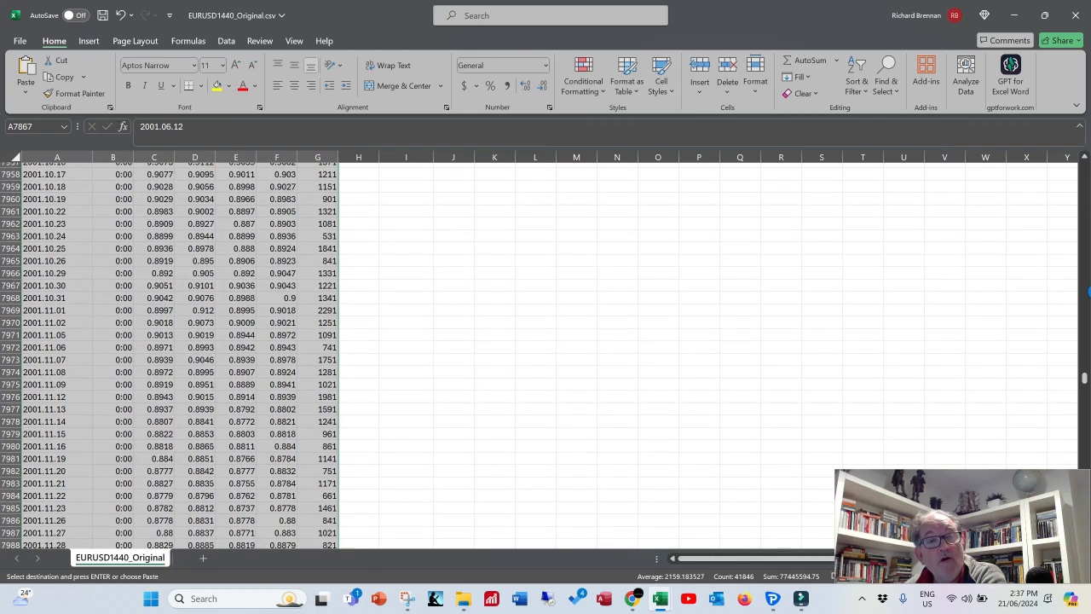
scroll(170, 354, up, 20)
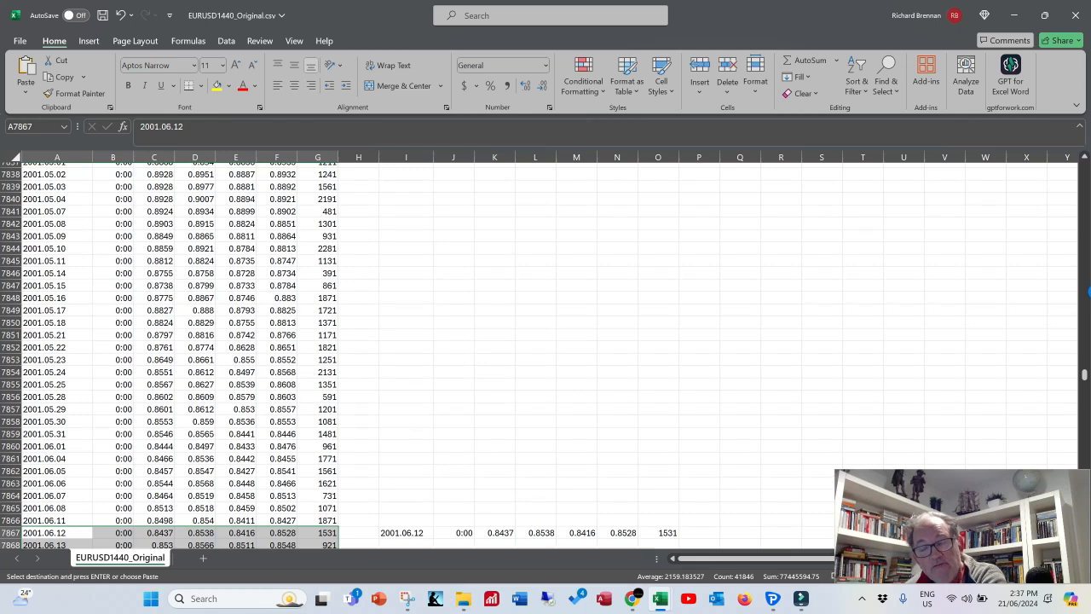
scroll(171, 354, down, 6)
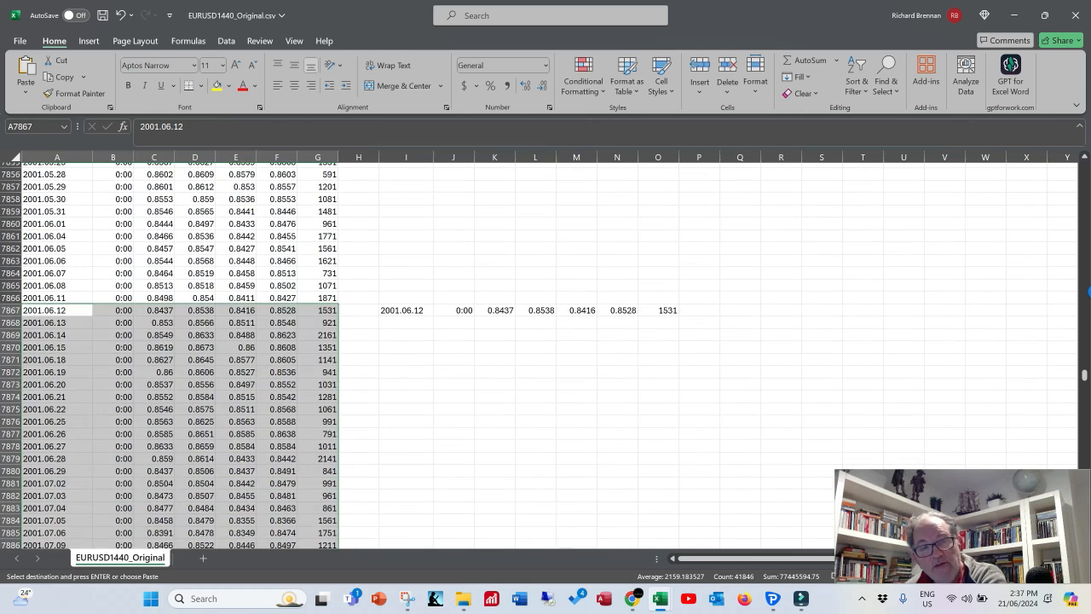
scroll(171, 354, down, 20)
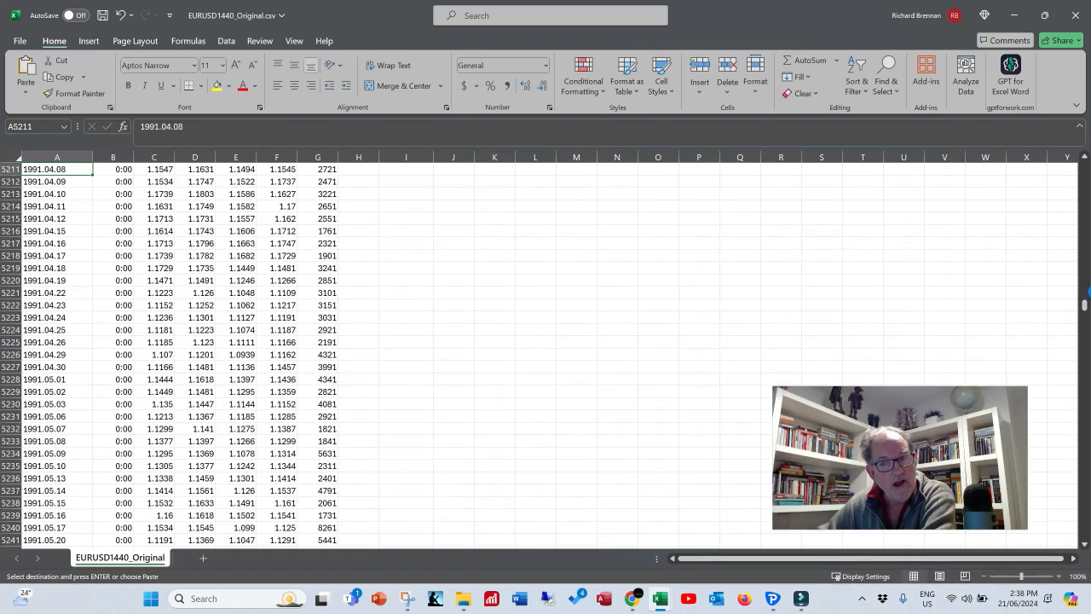
key(Page_Down)
key(Page_Down)
key(Page_Down)
key(Page_Down)
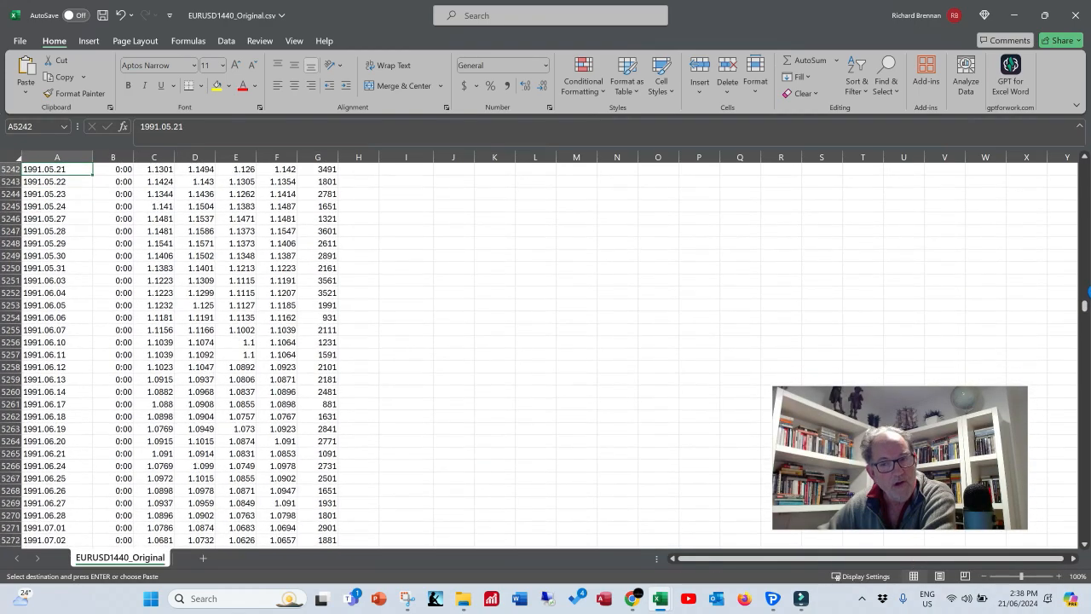
key(Page_Down)
key(Page_Down)
key(Page_Down)
key(Page_Down)
key(Page_Down)
key(Page_Down)
key(Page_Down)
key(Page_Down)
key(Page_Down)
key(Page_Down)
key(Page_Down)
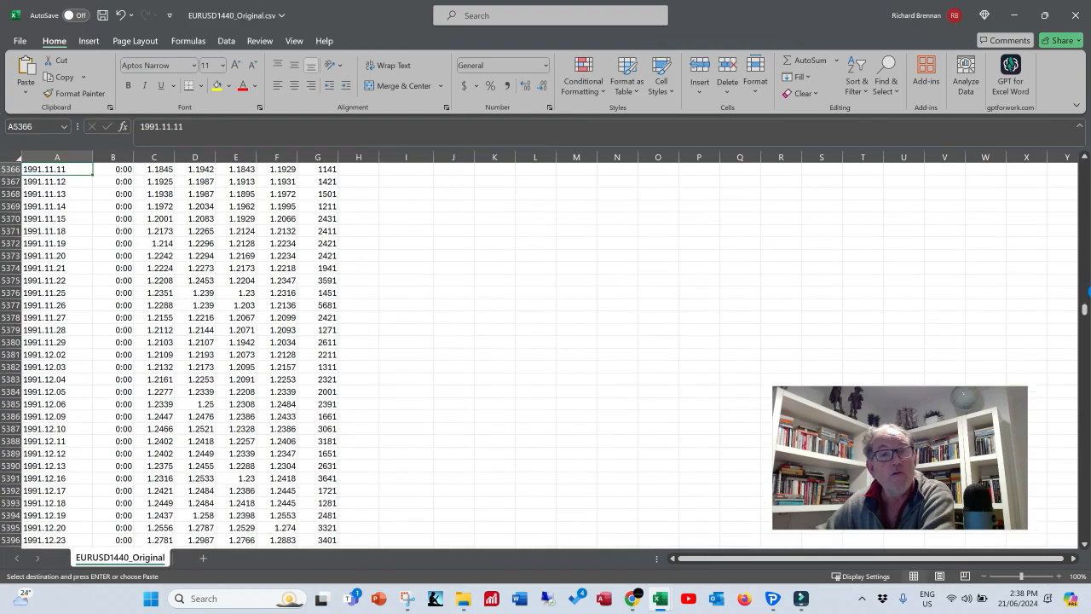
key(Page_Down)
key(Page_Down)
key(Page_Down)
key(Page_Down)
key(Page_Down)
key(Page_Down)
key(Page_Down)
key(Page_Down)
key(Page_Down)
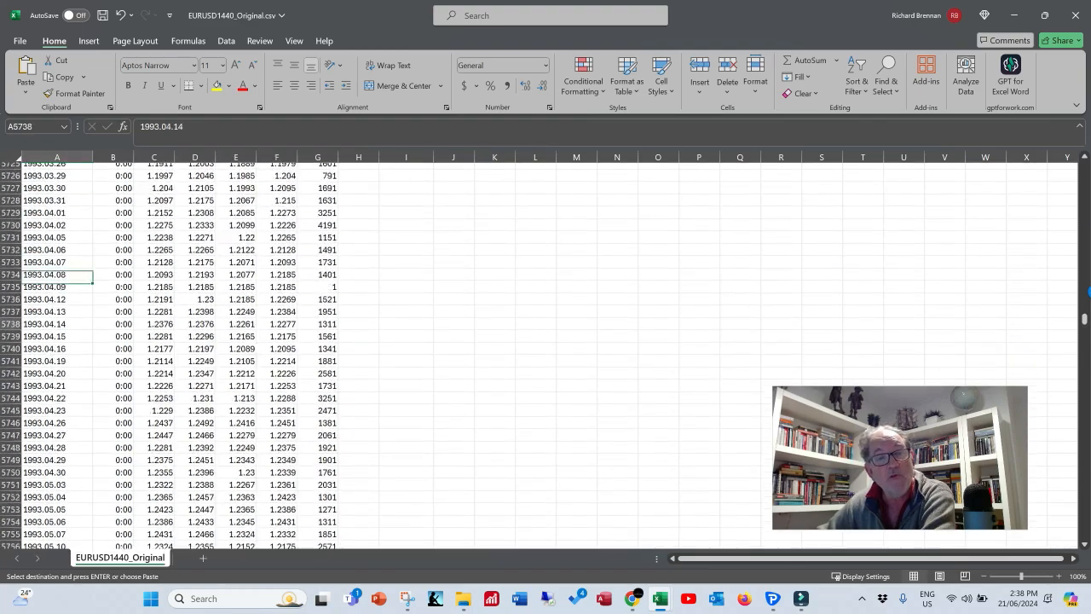
key(Page_Down)
key(Page_Down)
key(Page_Down)
key(Page_Down)
key(Page_Down)
key(Page_Down)
key(Page_Down)
key(Page_Down)
key(Page_Down)
key(Page_Down)
key(Page_Down)
key(Page_Down)
key(Page_Down)
key(Page_Down)
key(Page_Down)
key(Page_Down)
key(Page_Down)
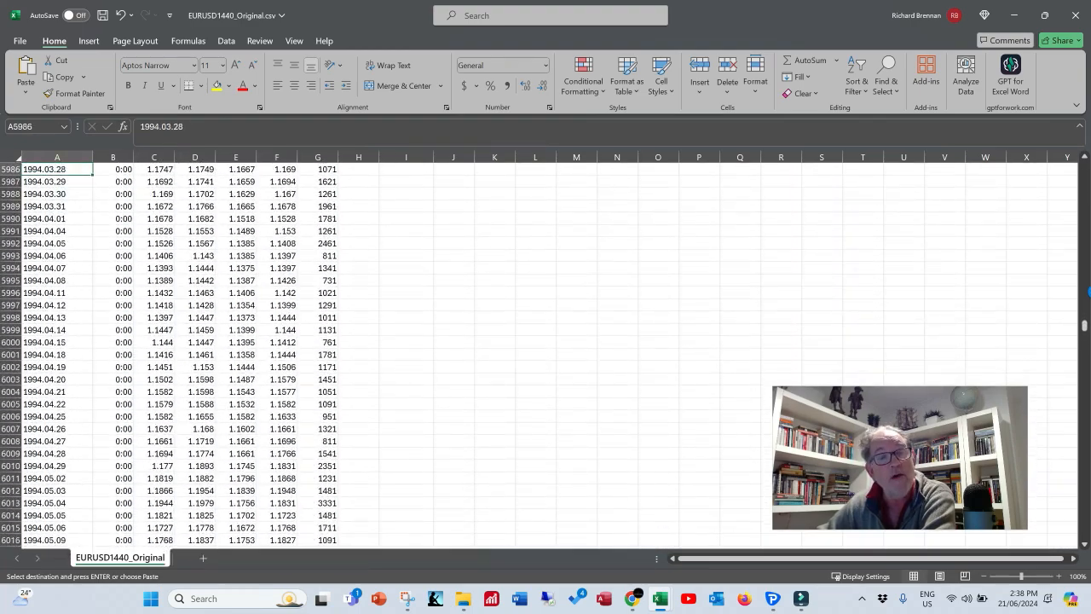
key(Page_Down)
key(Page_Down)
key(Page_Down)
key(Page_Down)
key(Page_Down)
key(Page_Down)
key(Page_Down)
key(Page_Down)
key(Page_Down)
key(Page_Down)
key(Page_Down)
key(Page_Down)
key(Page_Down)
key(Page_Down)
key(Page_Down)
key(Page_Down)
key(Page_Down)
key(Page_Down)
key(Page_Down)
key(Page_Down)
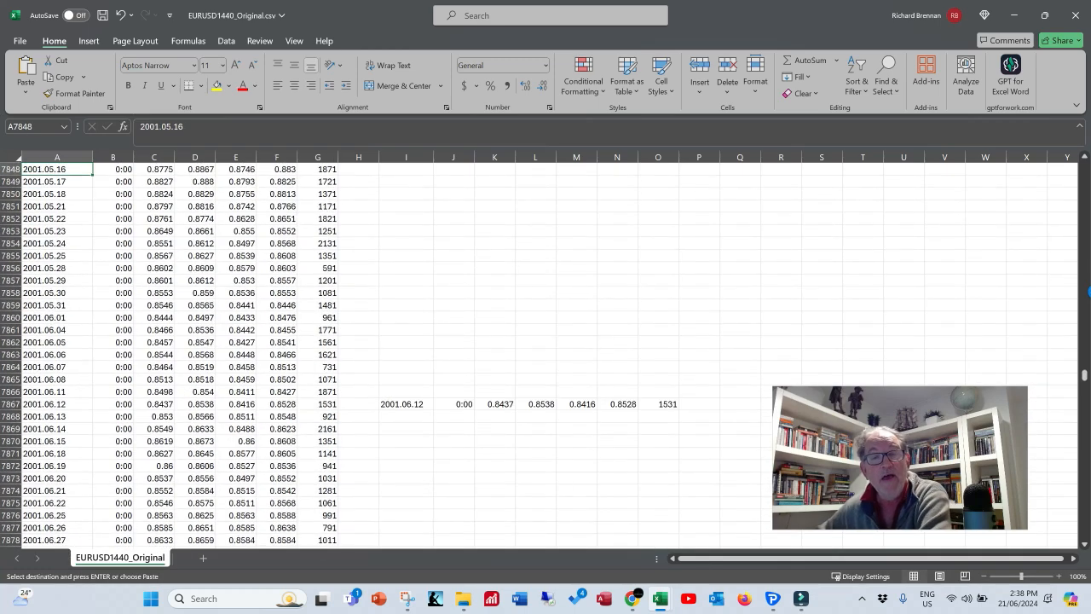
Delete the comparison copy of the 2001.06.12 record from cells I7867:O7867
drag(405, 404, 665, 405)
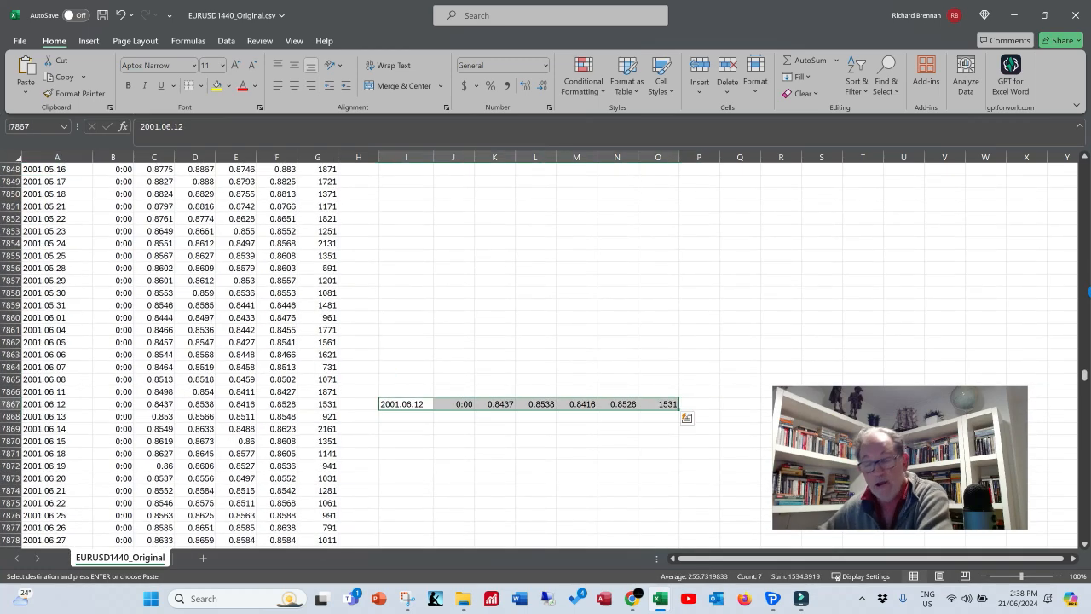
key(Delete)
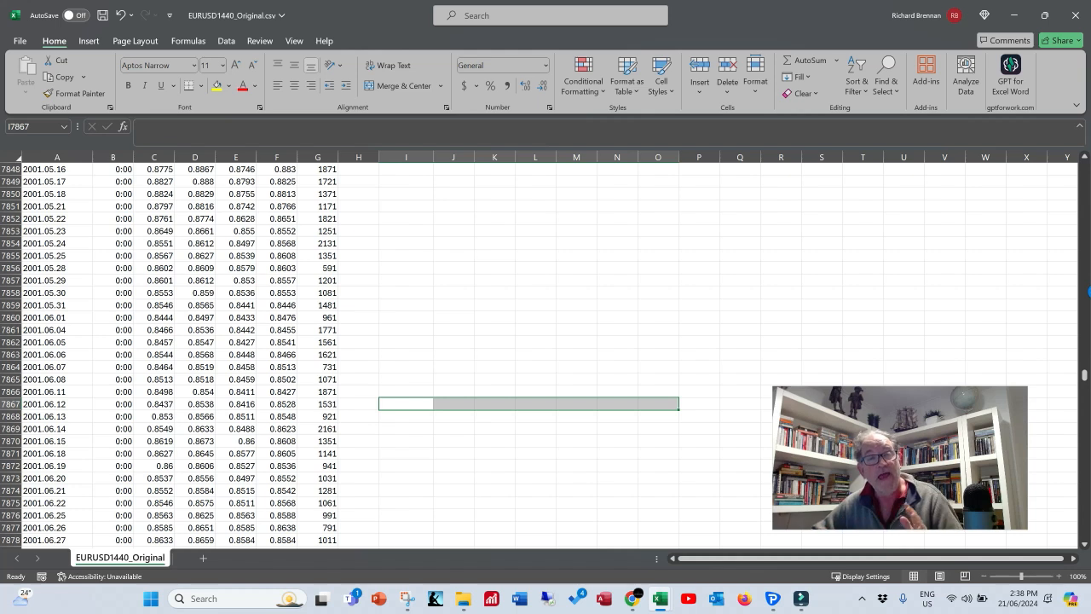
click(406, 355)
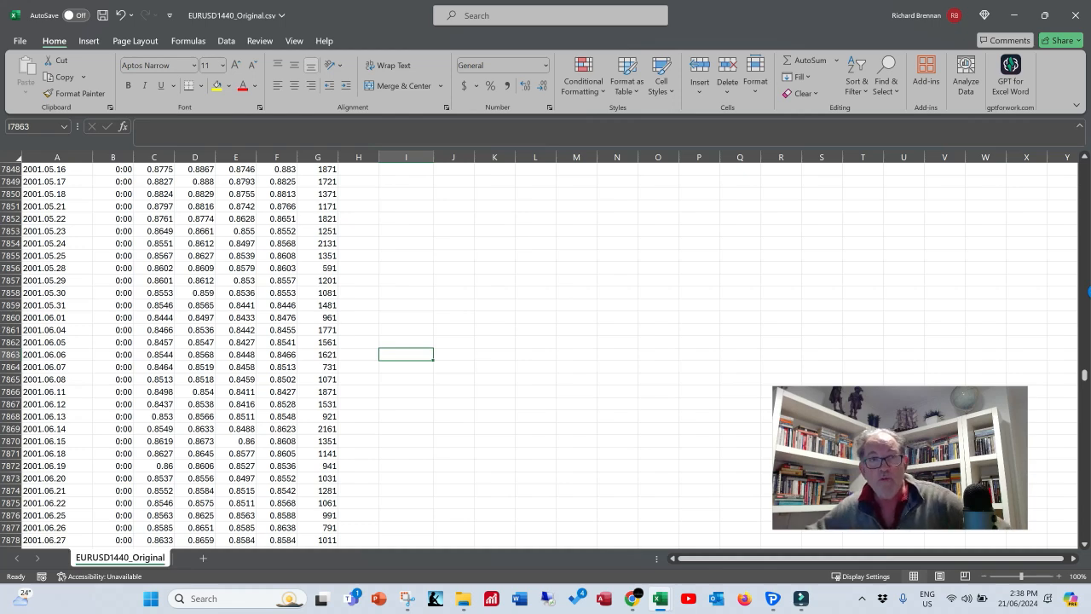
Save the merged workbook as EURUSD1440.csv in the Pepperstone Data folder in CSV (Comma delimited) format, replacing the existing file, and close it
click(20, 41)
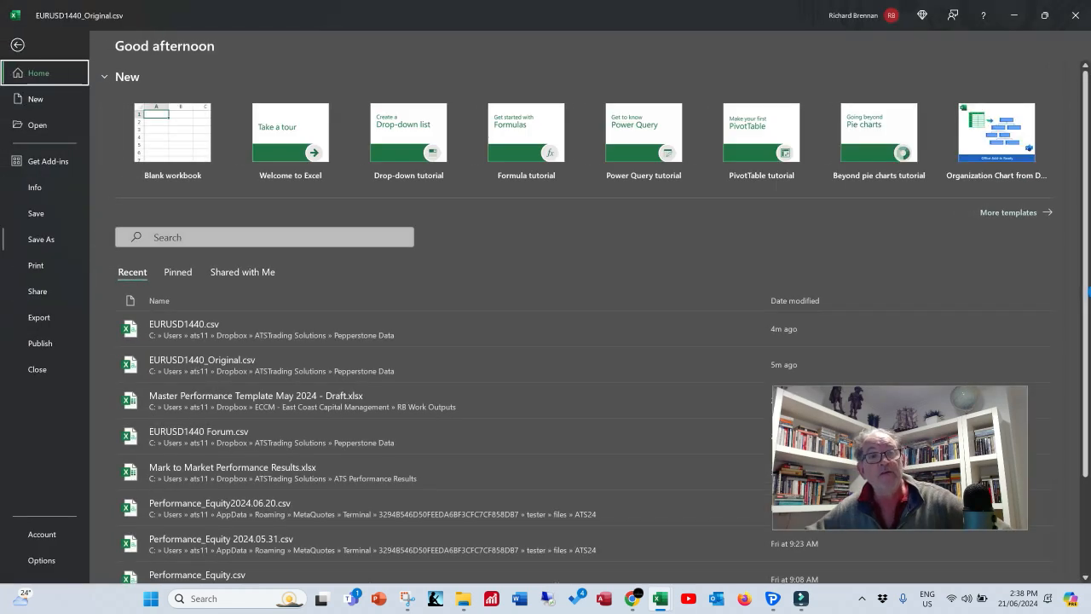
click(41, 239)
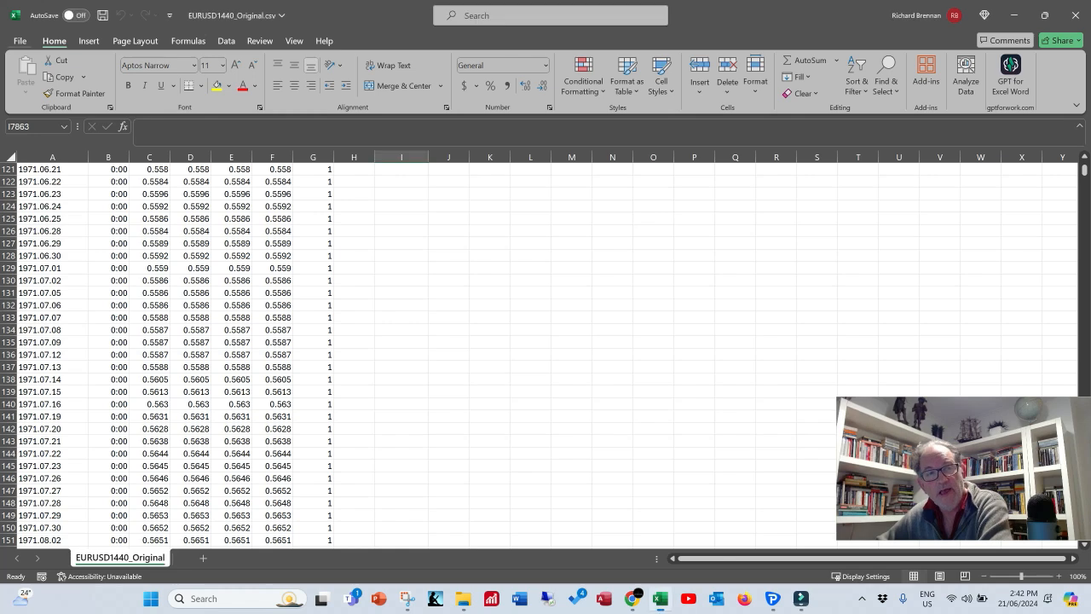
click(20, 41)
click(40, 239)
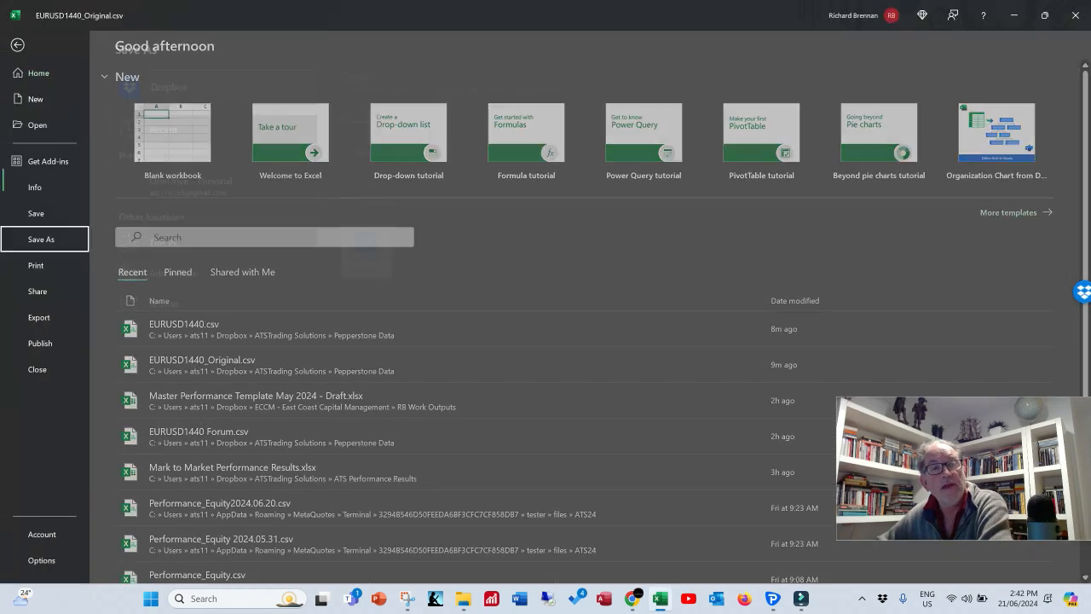
click(164, 304)
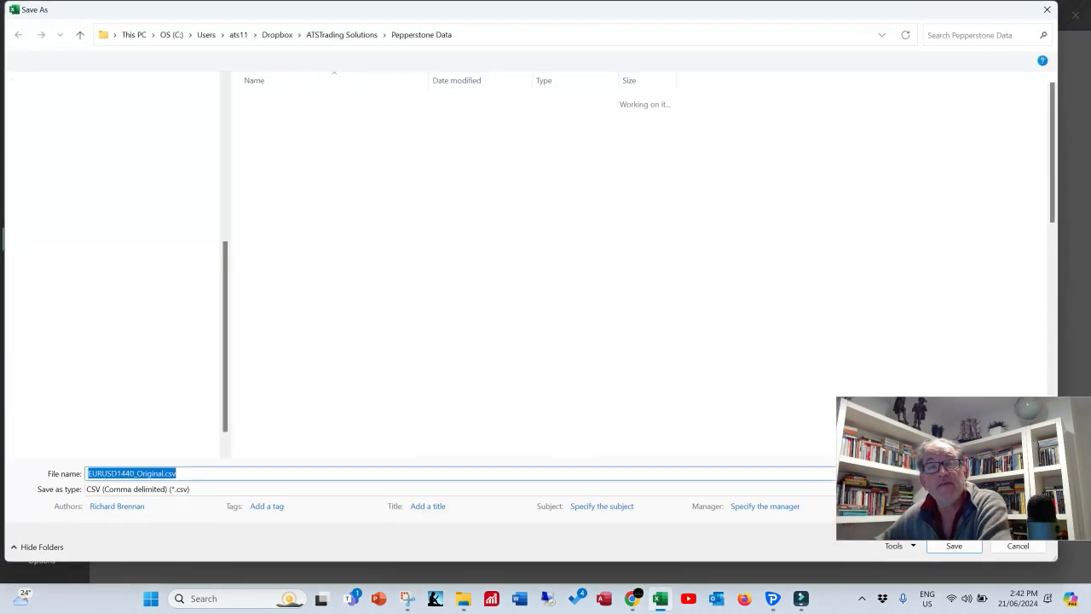
click(137, 489)
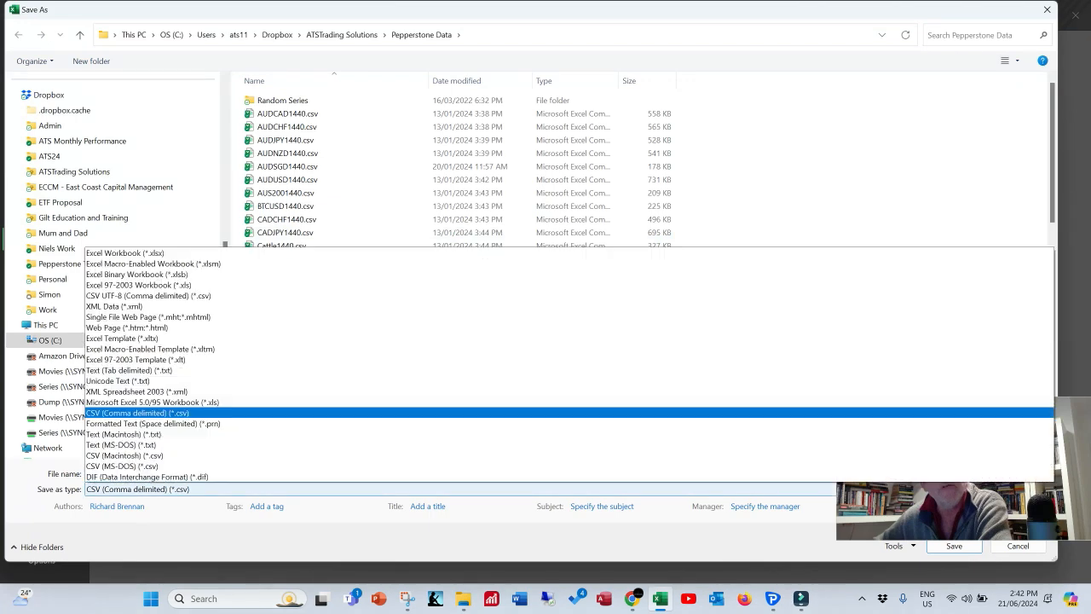
click(341, 102)
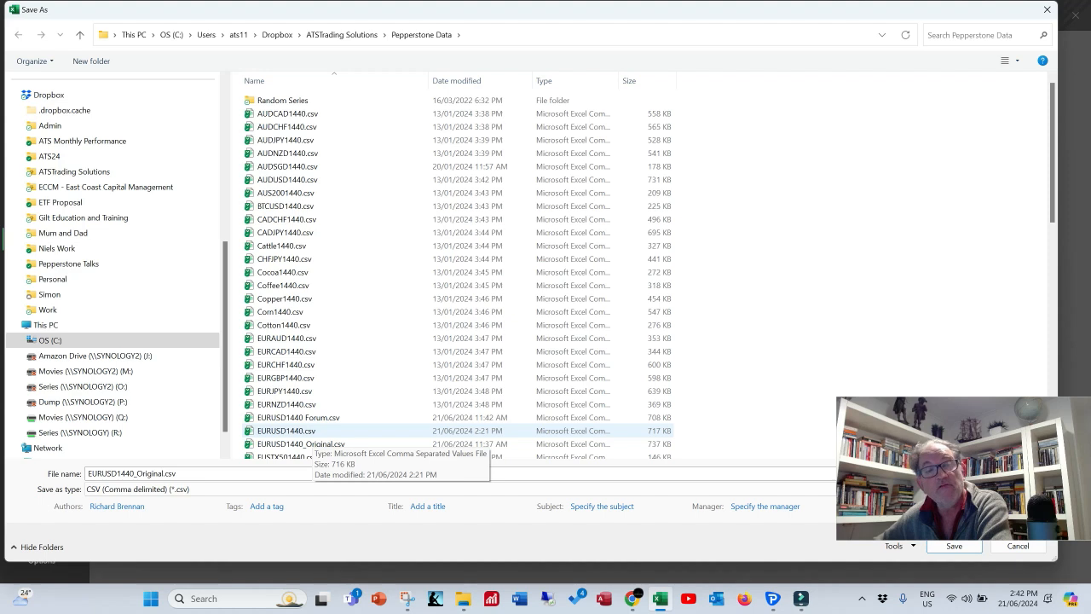
click(312, 432)
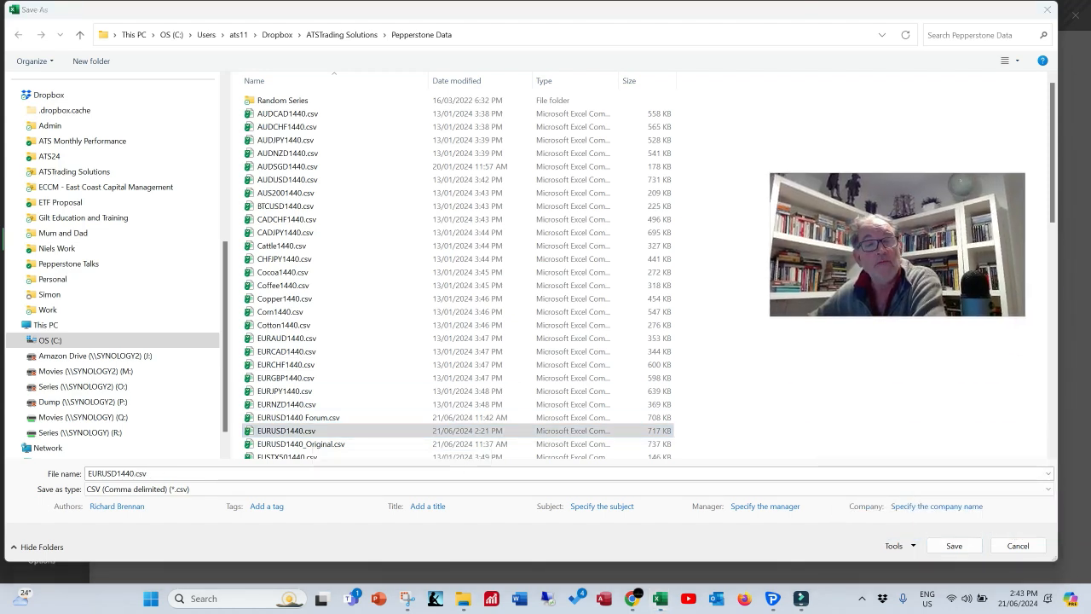
click(955, 546)
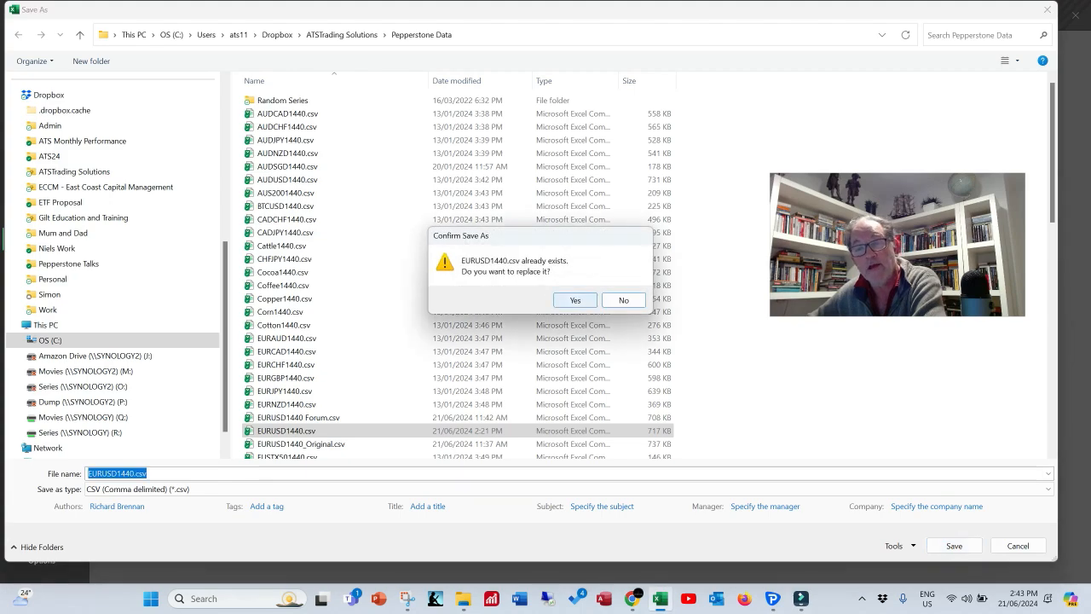
click(576, 300)
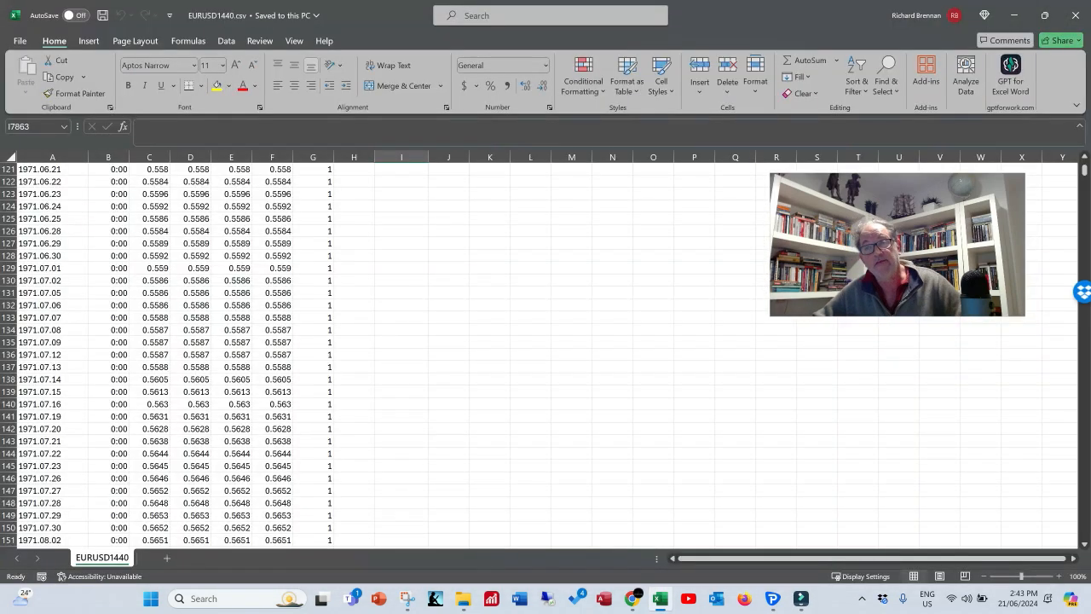
click(1076, 16)
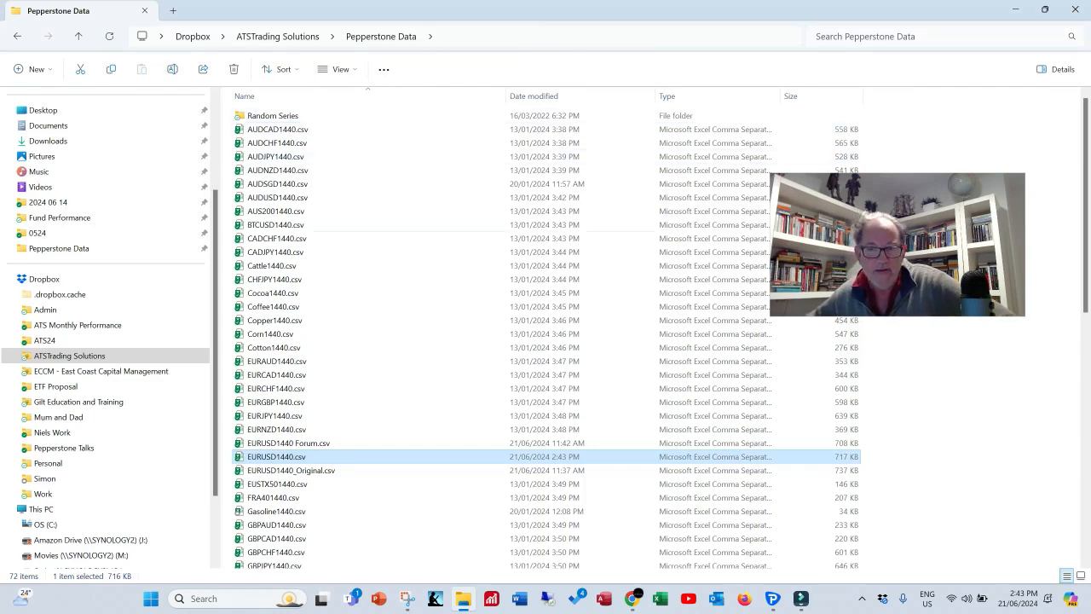
Switch to MetaTrader and delete all EURUSD Daily (D1) records in the History Center, from 2024.06.21 back to 1971.01.04
click(772, 599)
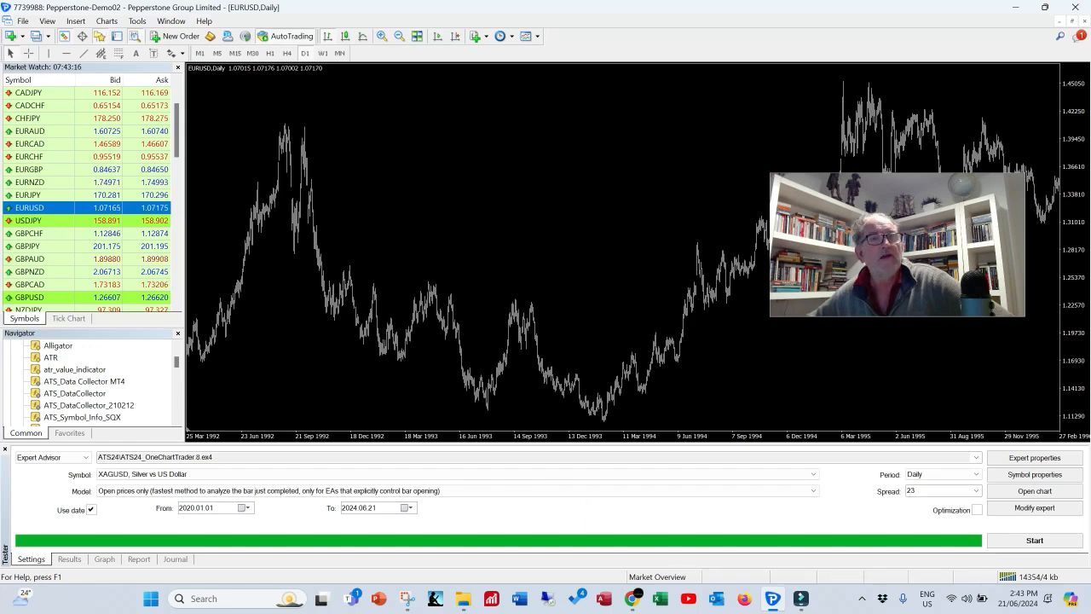
click(136, 20)
click(170, 54)
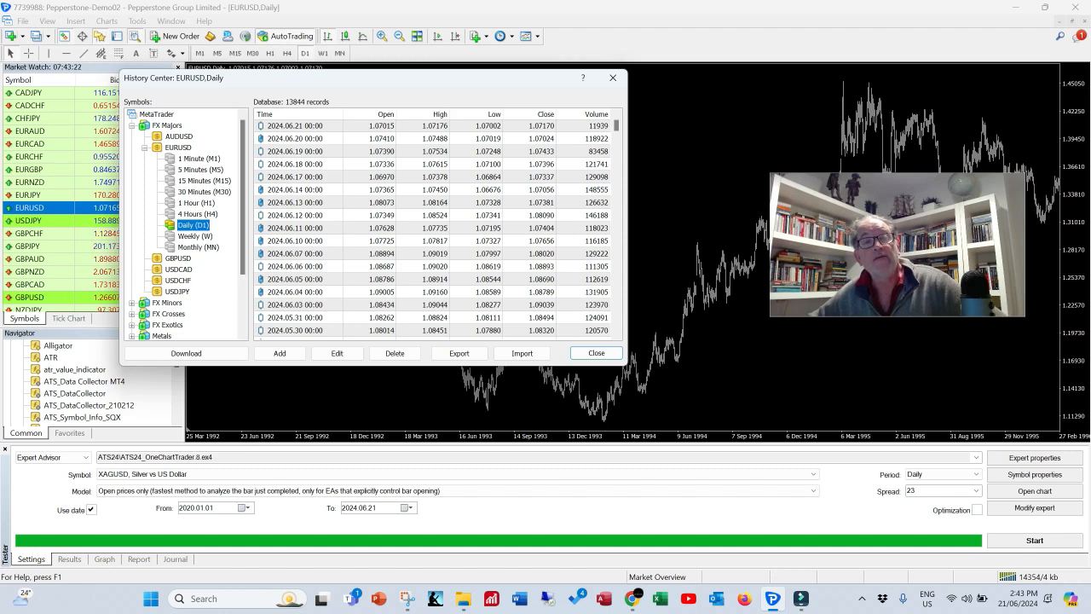
click(295, 127)
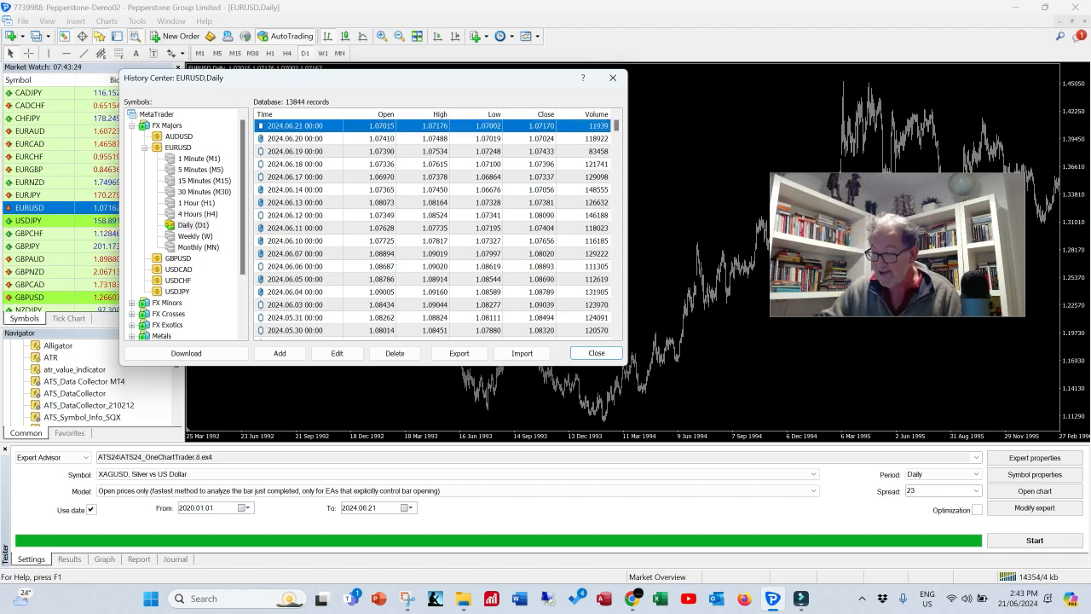
key(shift+End)
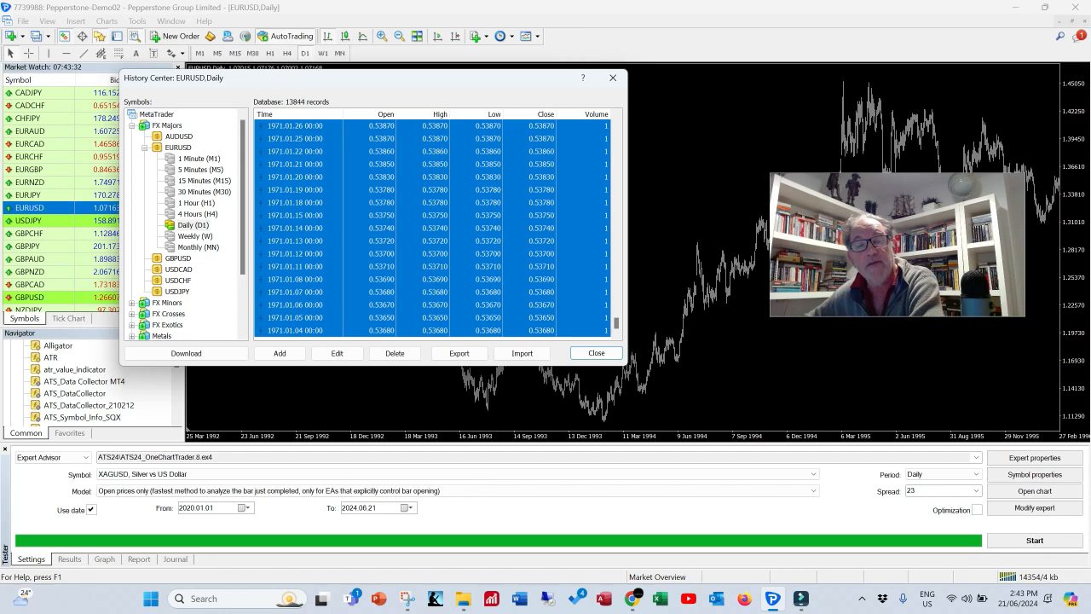
click(395, 353)
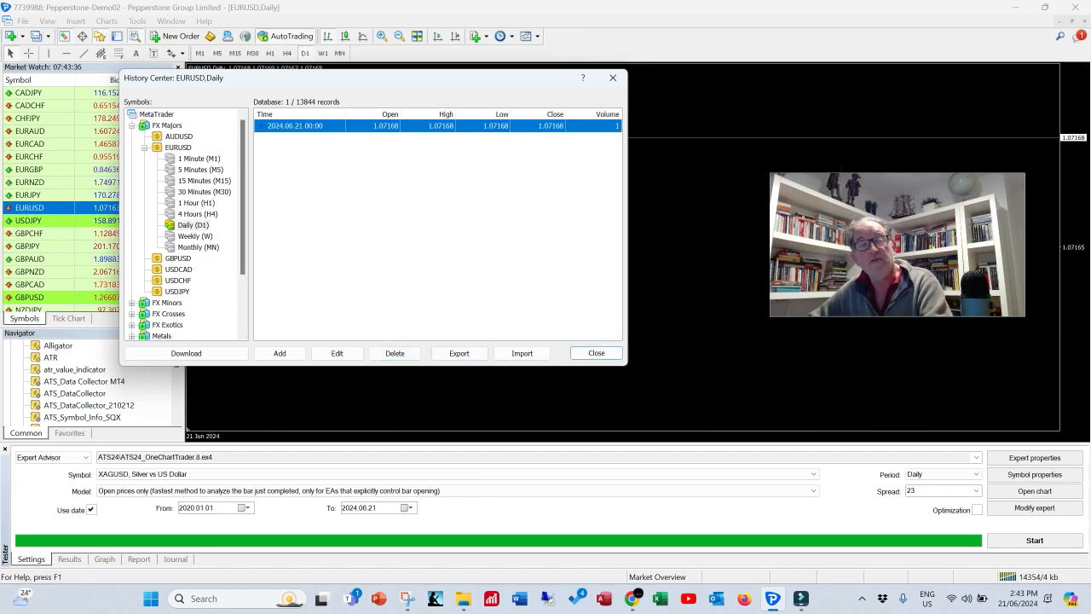
click(395, 353)
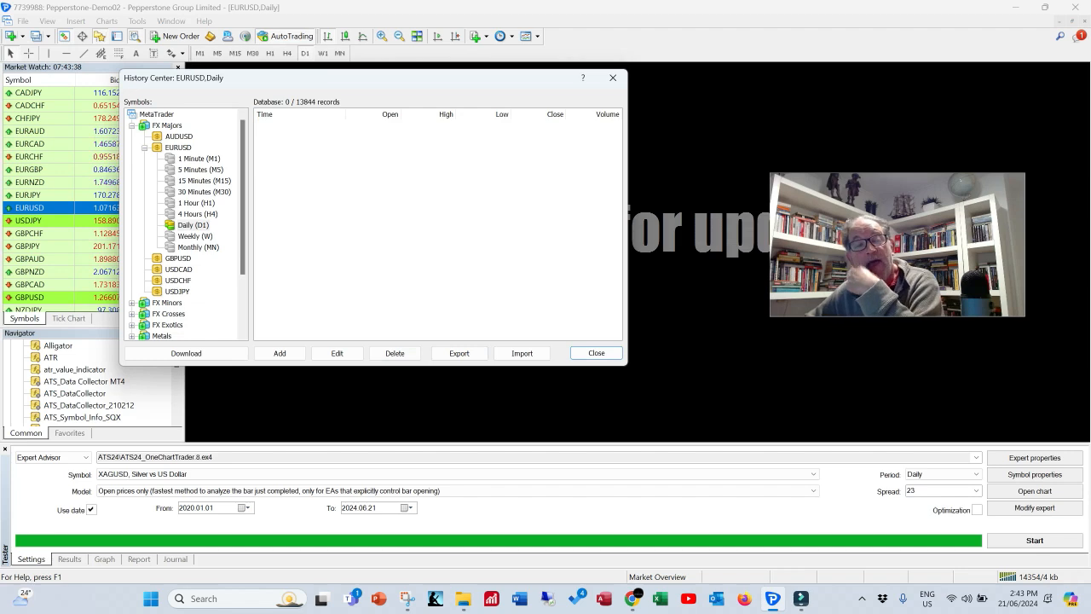
Import EURUSD1440.csv from the Pepperstone Data folder into the EURUSD Daily history, checking that its records reach back to 1971, and close the History Center
click(522, 353)
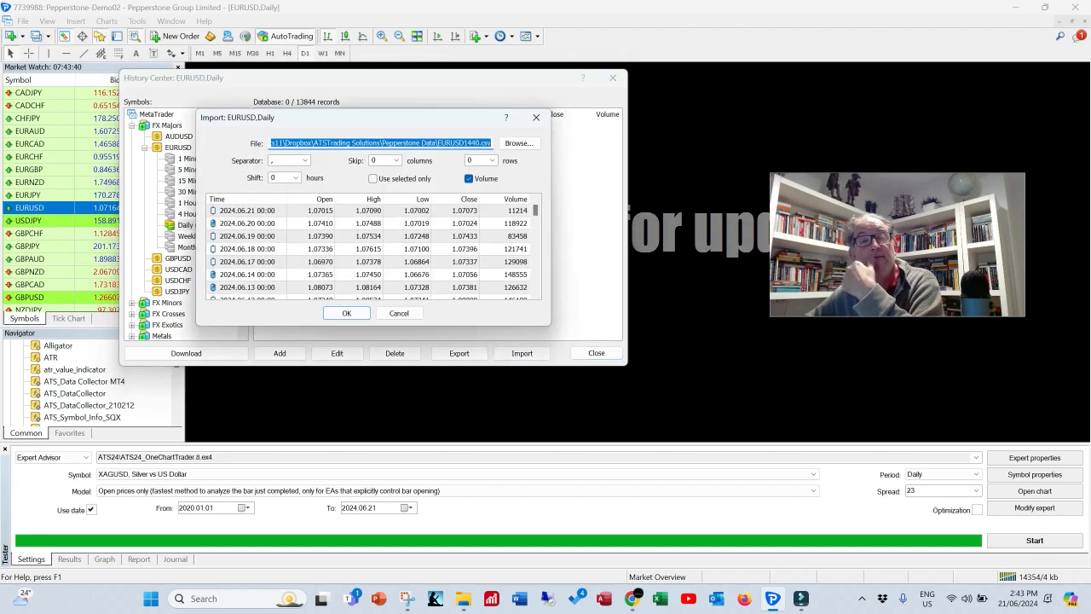
click(519, 143)
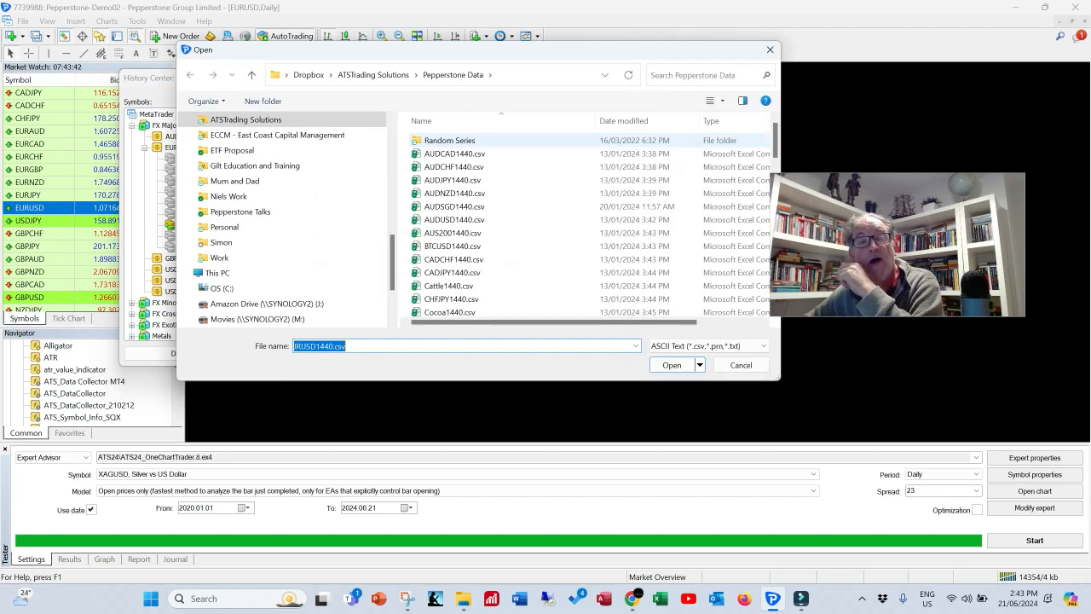
scroll(477, 247, down, 4)
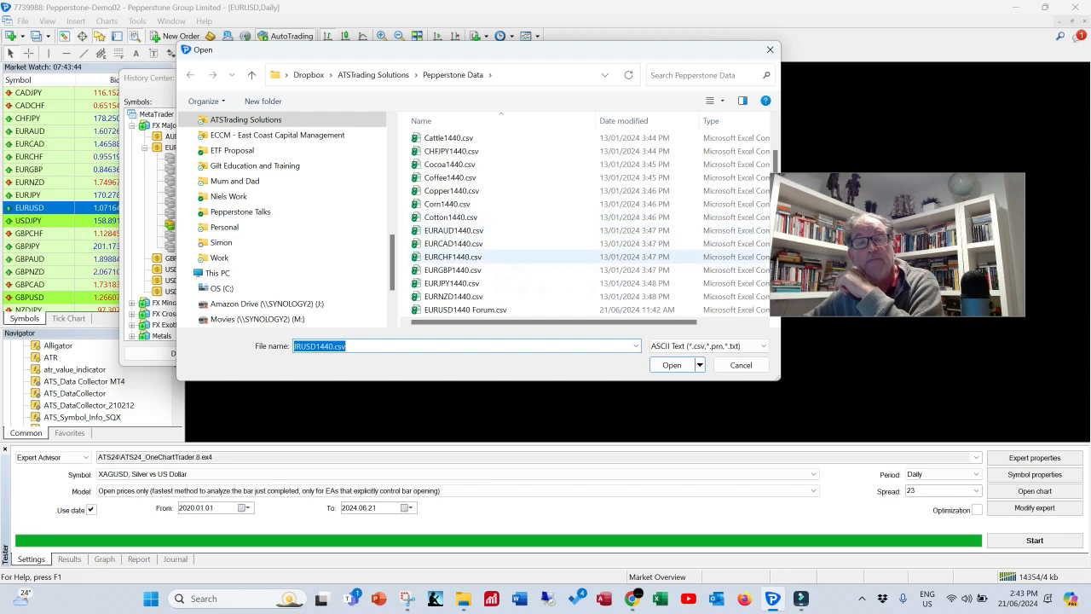
scroll(477, 295, down, 2)
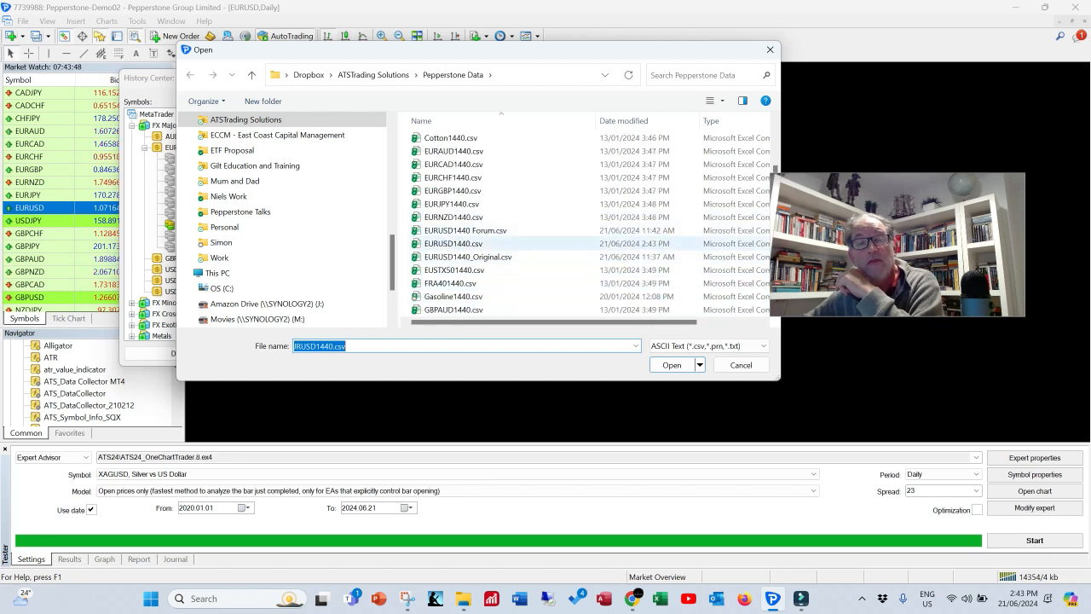
click(467, 244)
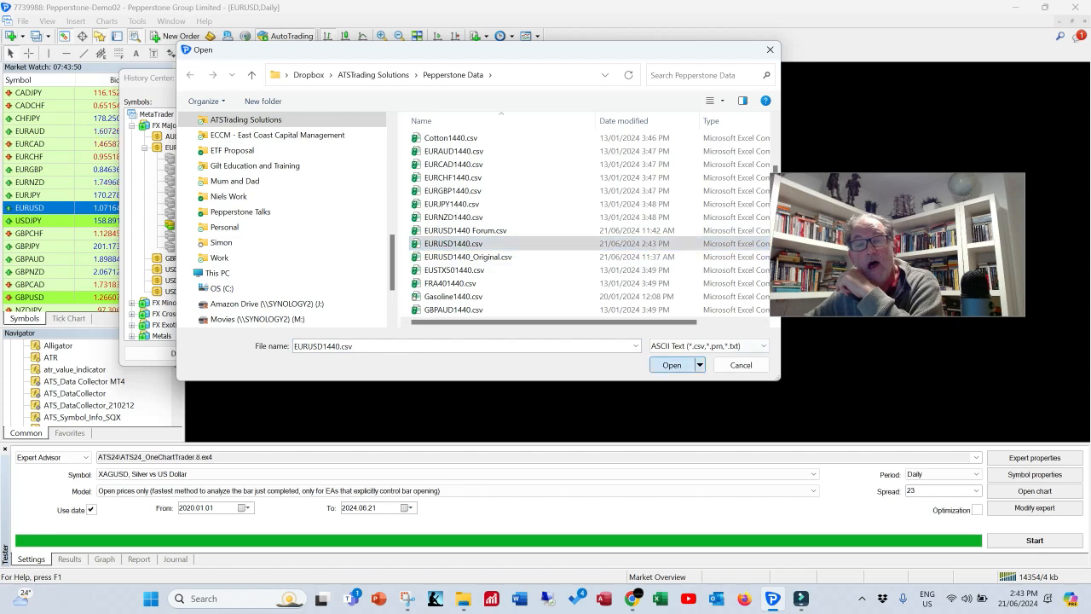
click(672, 365)
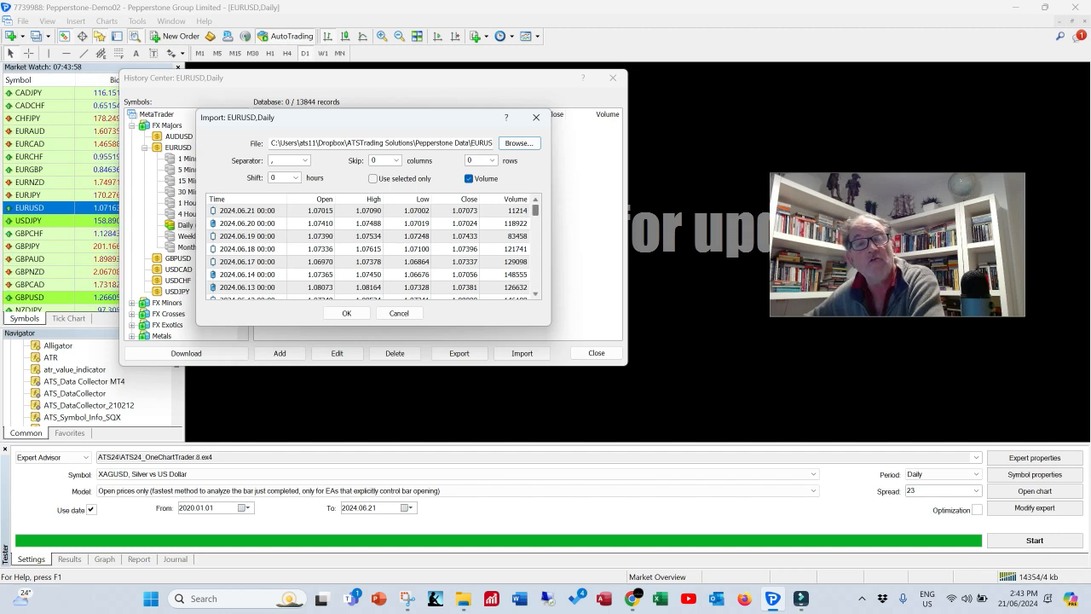
drag(535, 211, 536, 284)
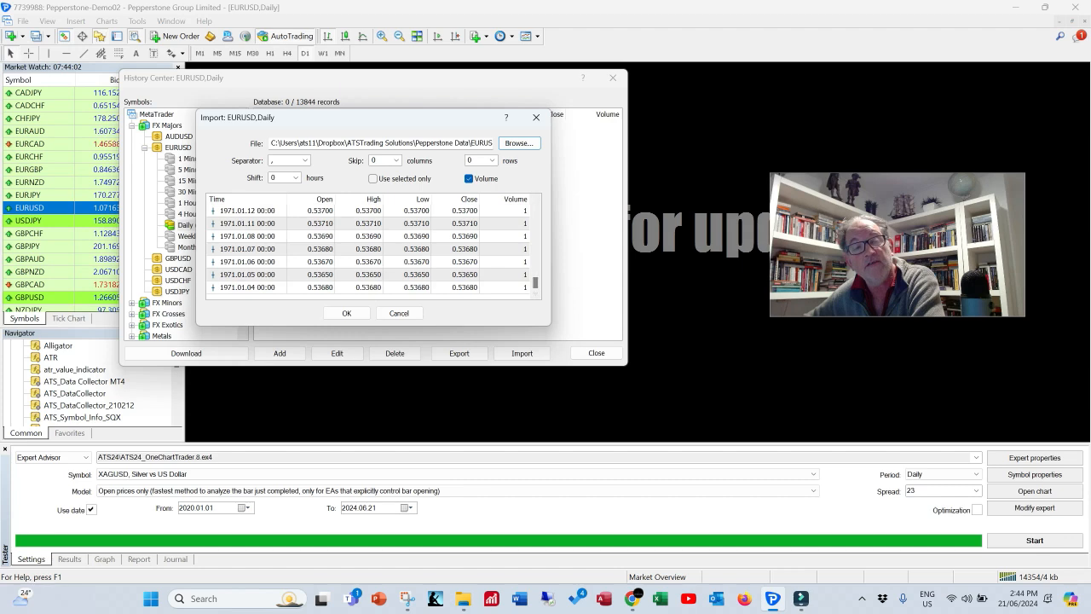
click(346, 313)
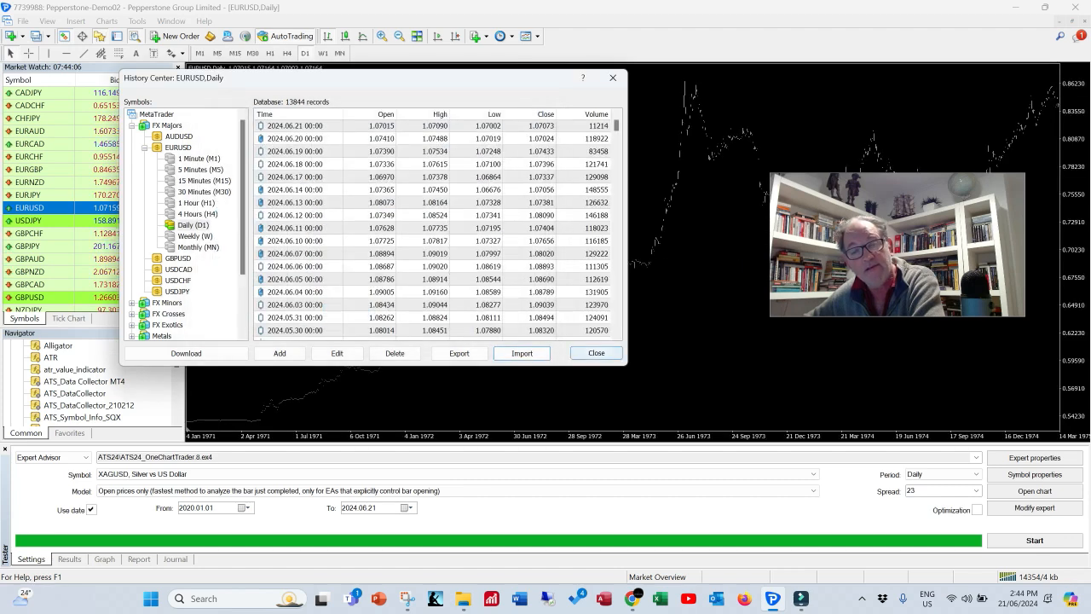
click(597, 353)
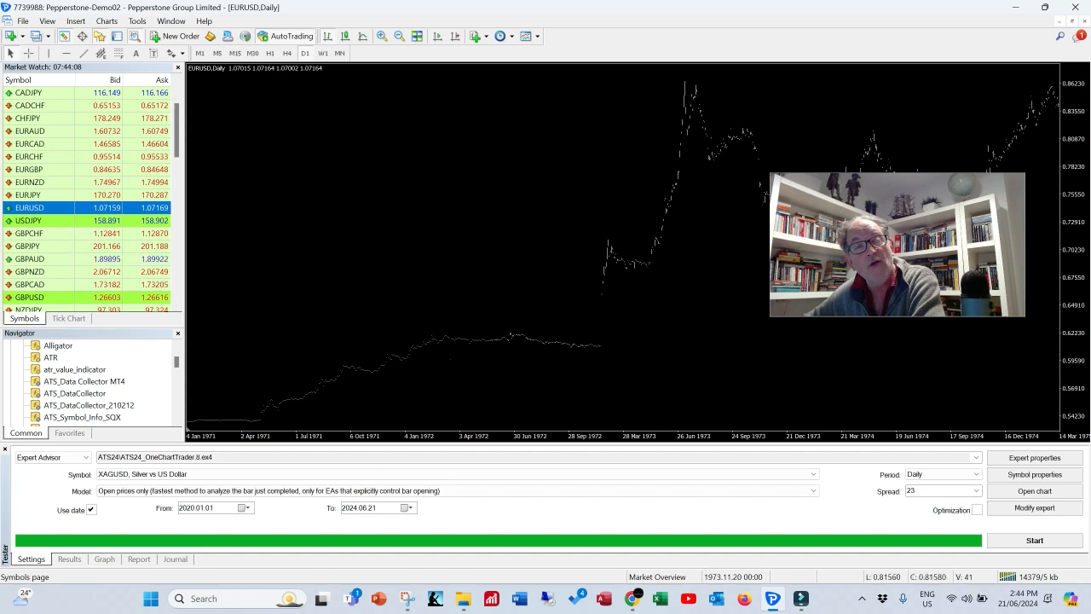
Examine the imported EURUSD daily chart from its 1971 start through the 1970s and 1980s to the mid-1990s
scroll(622, 247, down, 10)
scroll(623, 247, down, 5)
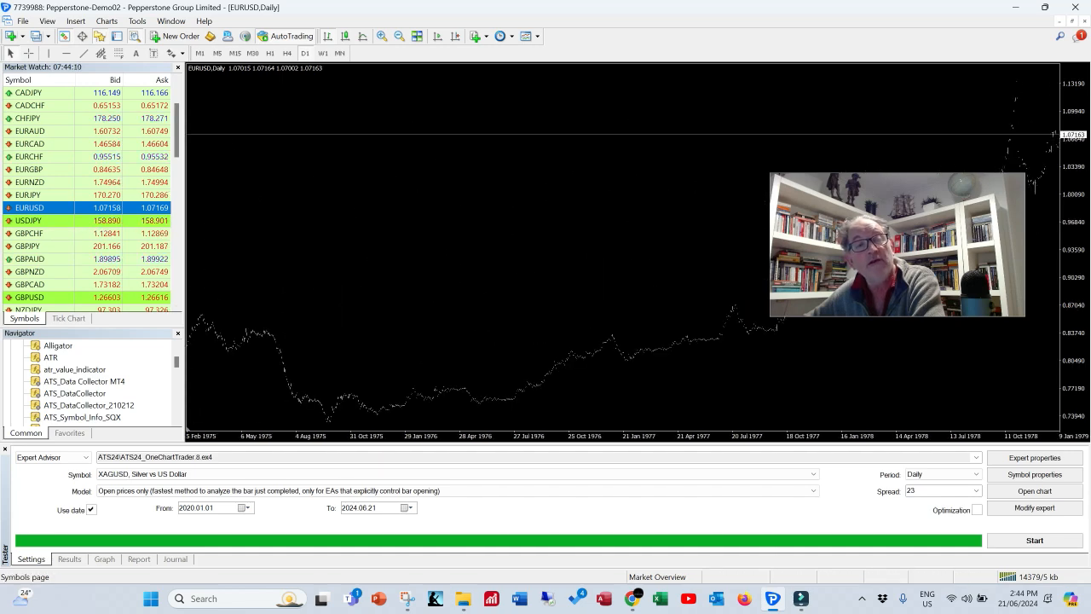
scroll(623, 248, down, 6)
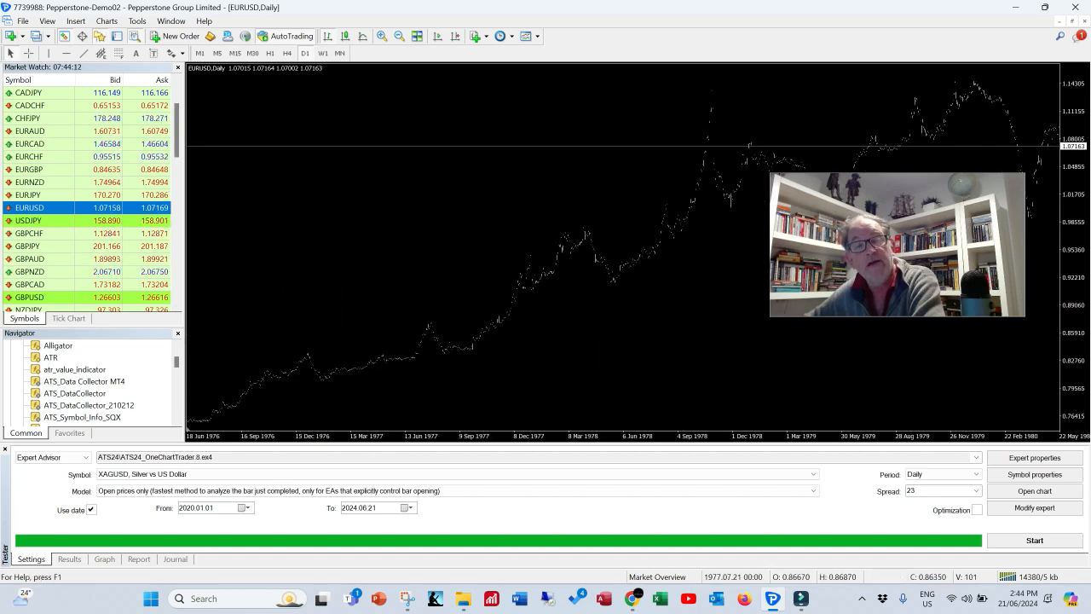
scroll(622, 248, up, 20)
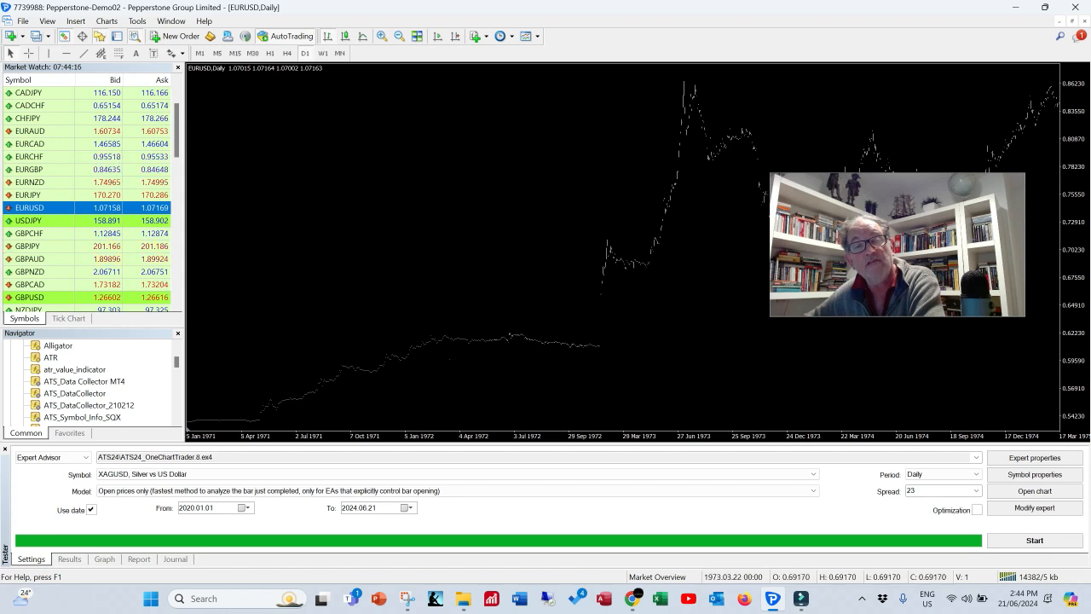
scroll(622, 247, down, 7)
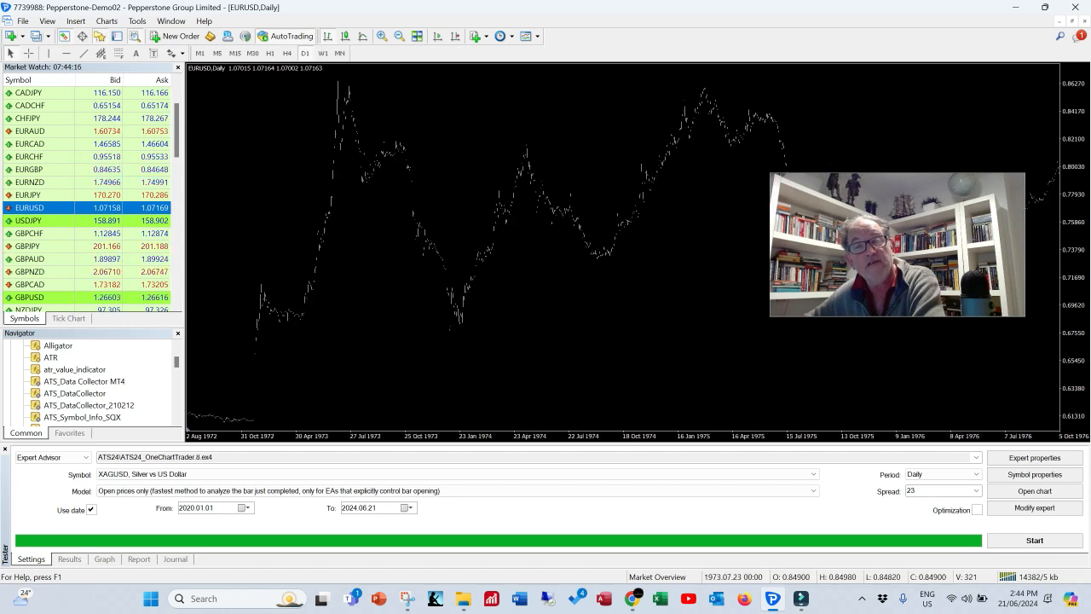
scroll(622, 247, down, 1)
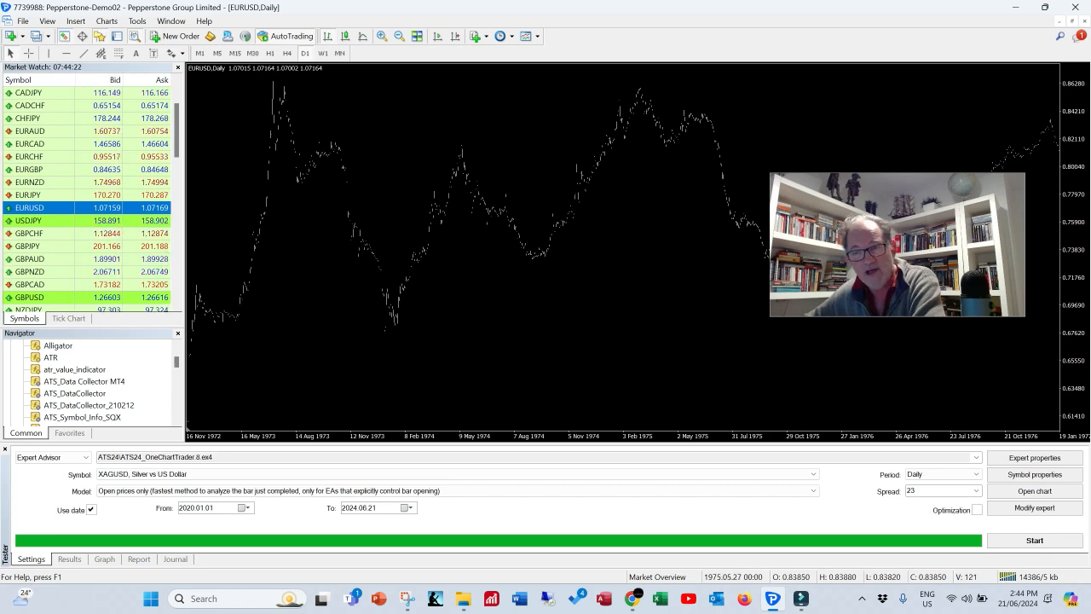
drag(990, 358, 614, 358)
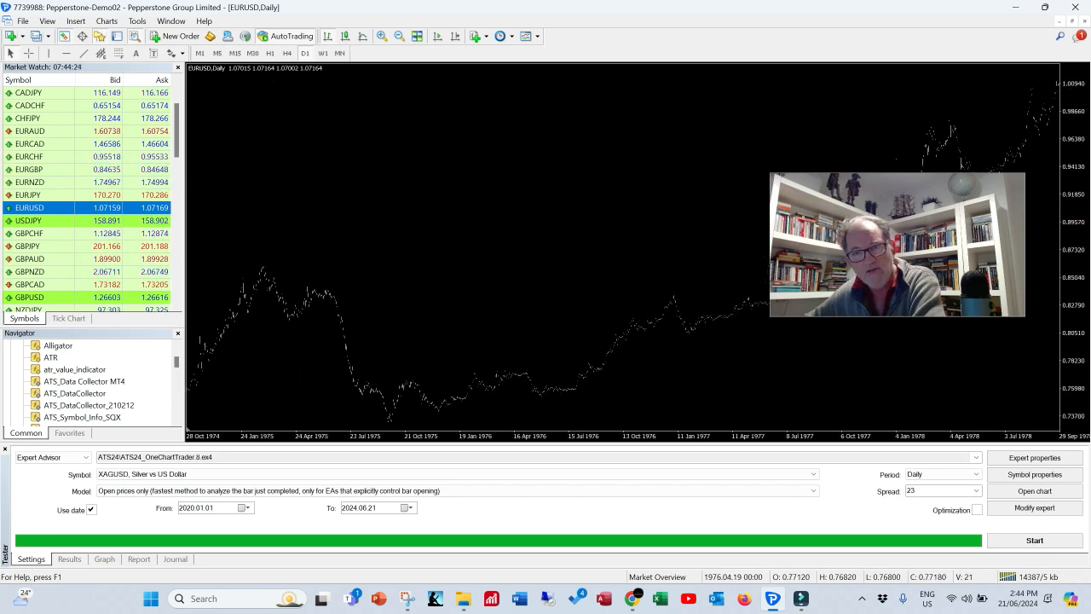
drag(955, 359, 541, 358)
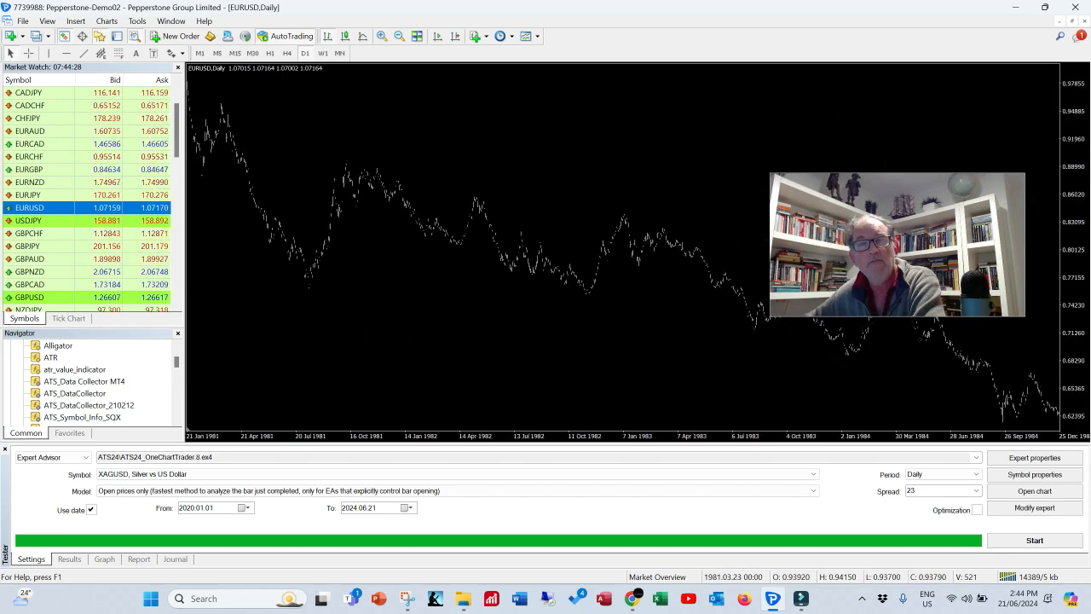
drag(1001, 358, 253, 358)
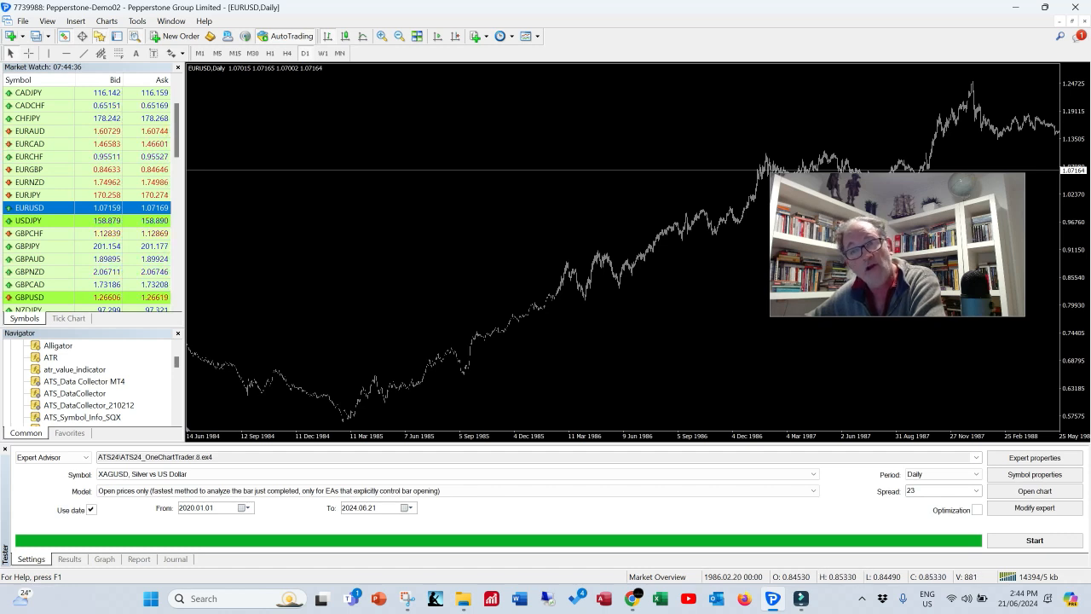
drag(375, 358, 545, 358)
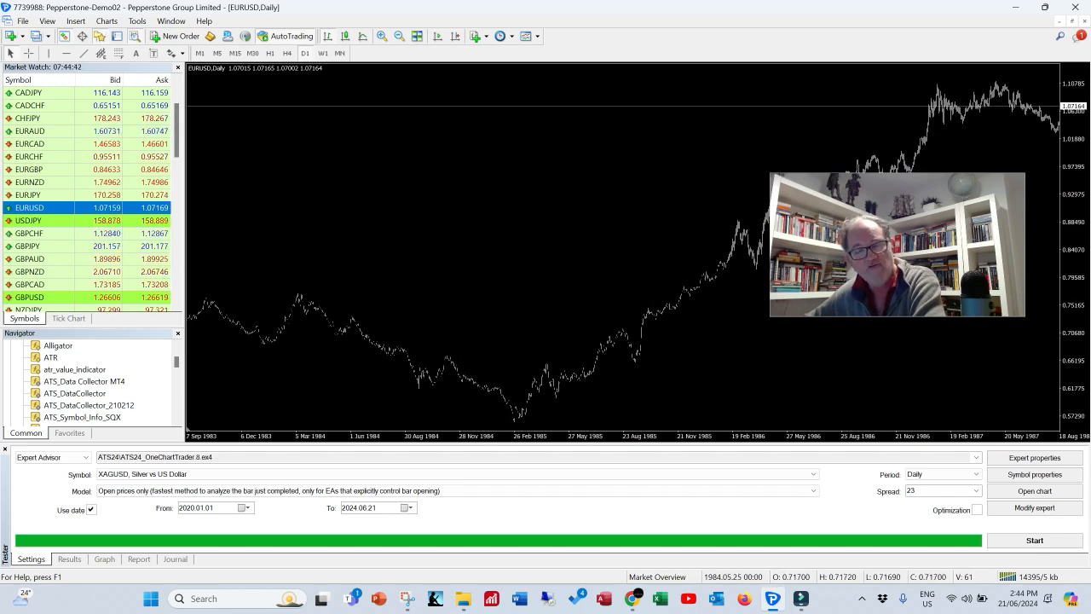
drag(853, 367, 295, 366)
drag(626, 367, 244, 366)
drag(665, 367, 244, 366)
drag(610, 366, 244, 366)
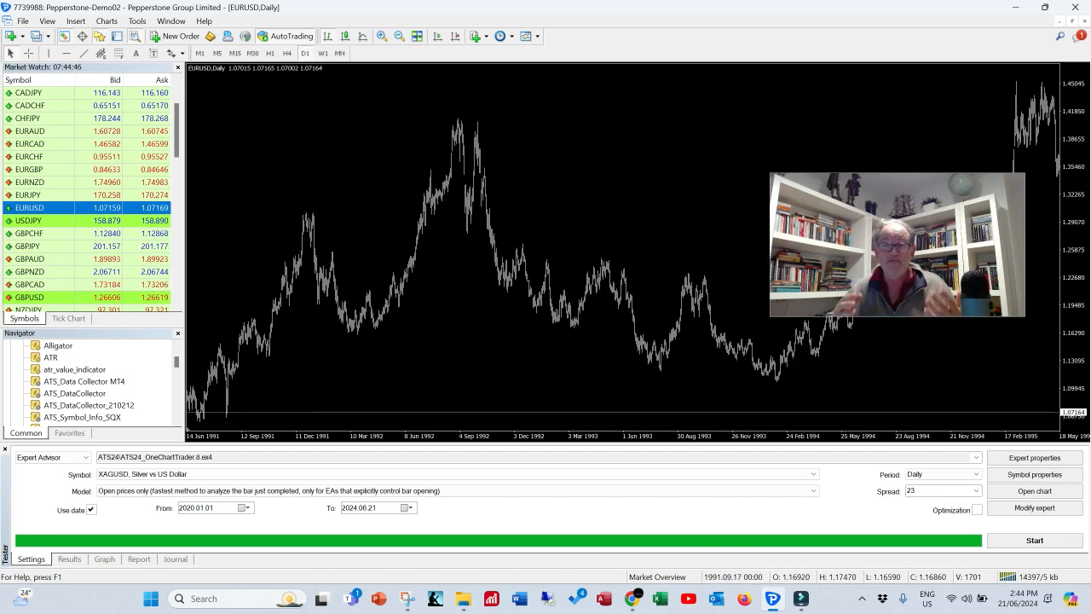